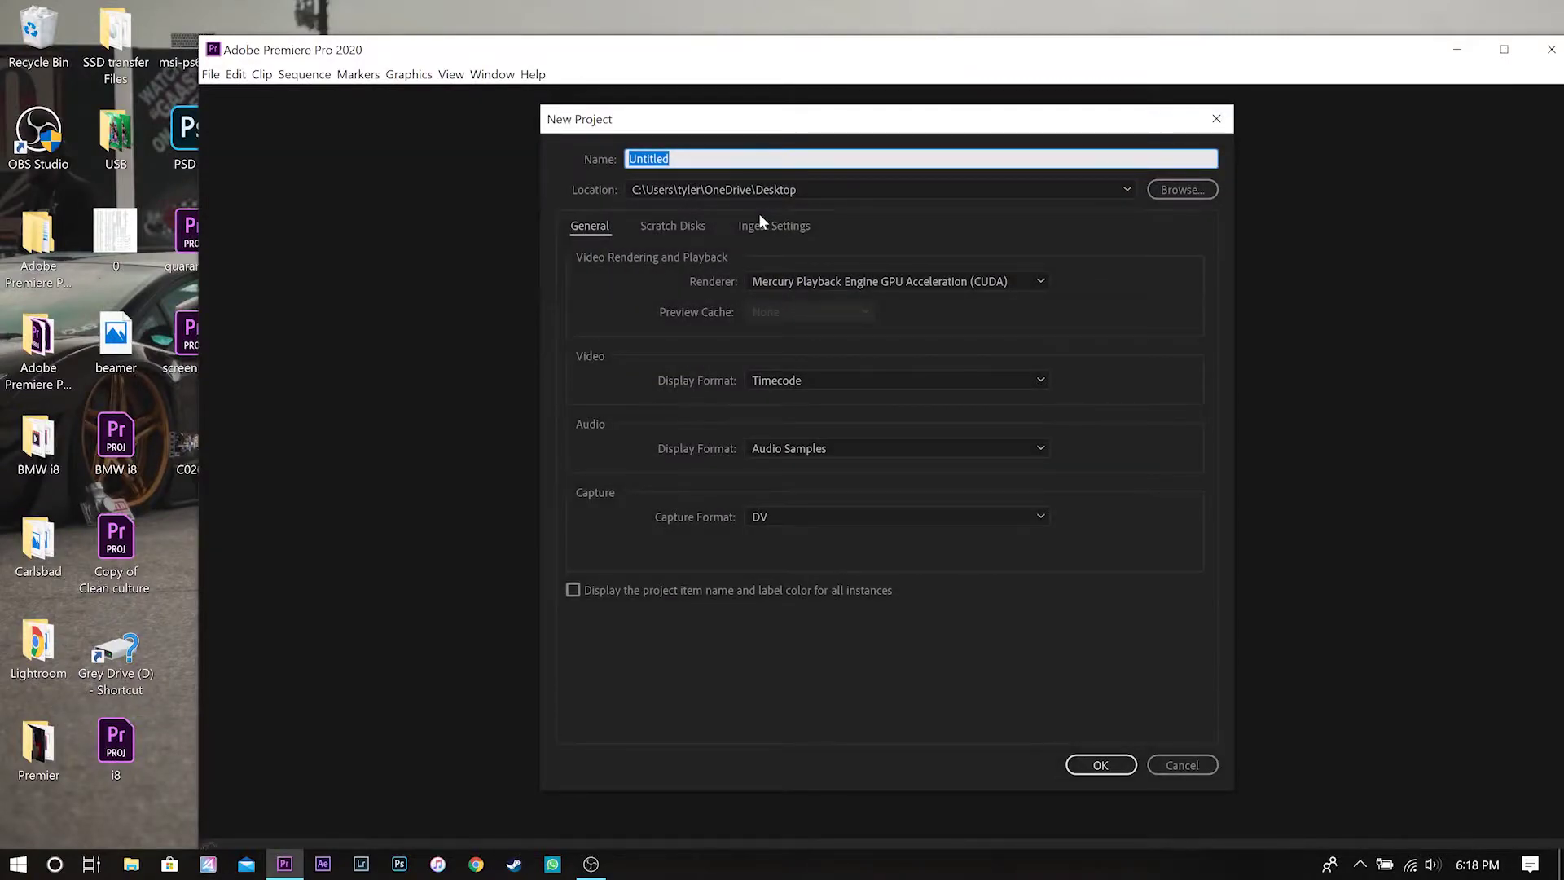
# Step: Create the 'color grade' project, import C0202.MP4 from the desktop and drop it onto the timeline as a C0202 sequence
pyautogui.write('color grade')
pyautogui.press('Return')
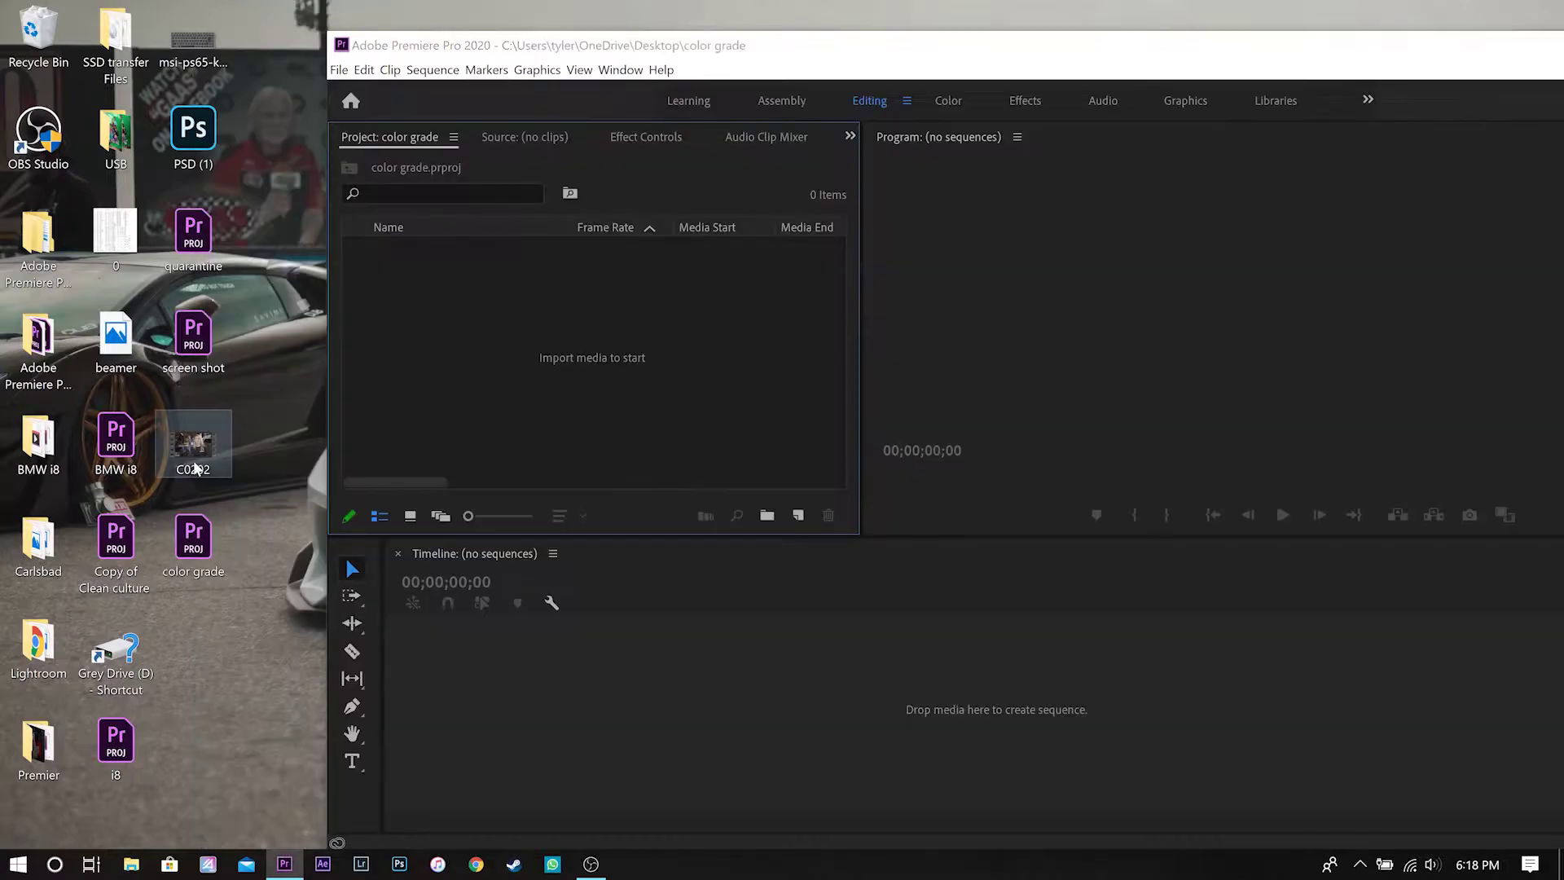
pyautogui.moveTo(193, 444); pyautogui.dragTo(684, 391)
pyautogui.moveTo(1058, 53); pyautogui.dragTo(860, 41)
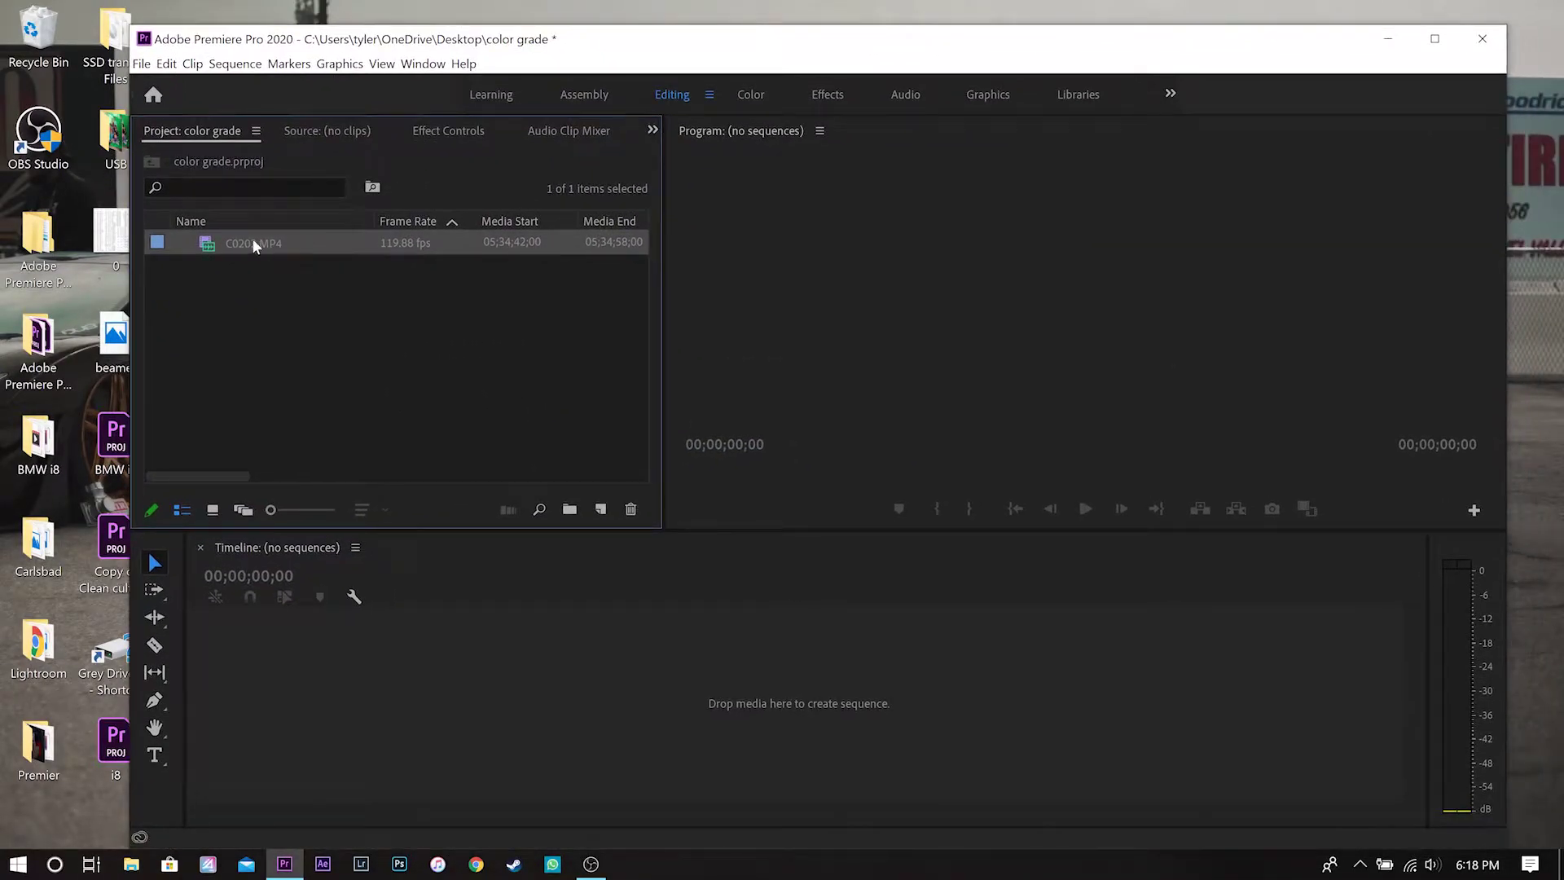
pyautogui.moveTo(255, 241); pyautogui.dragTo(712, 646)
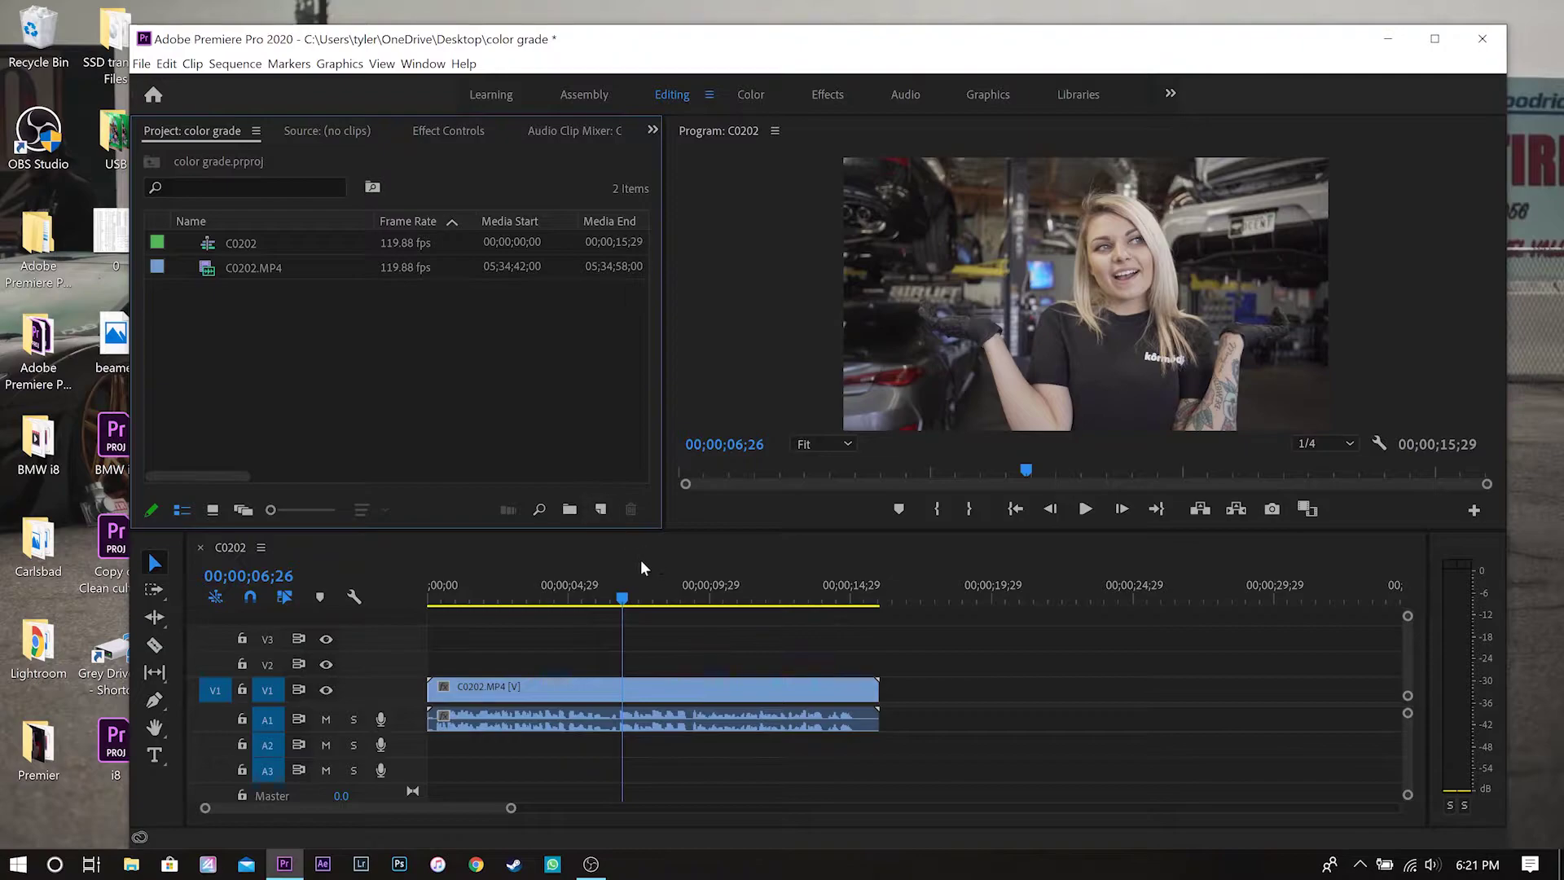
# Step: Create a new Adjustment Layer and place it on V2 across the full length of C0202
pyautogui.click(603, 509)
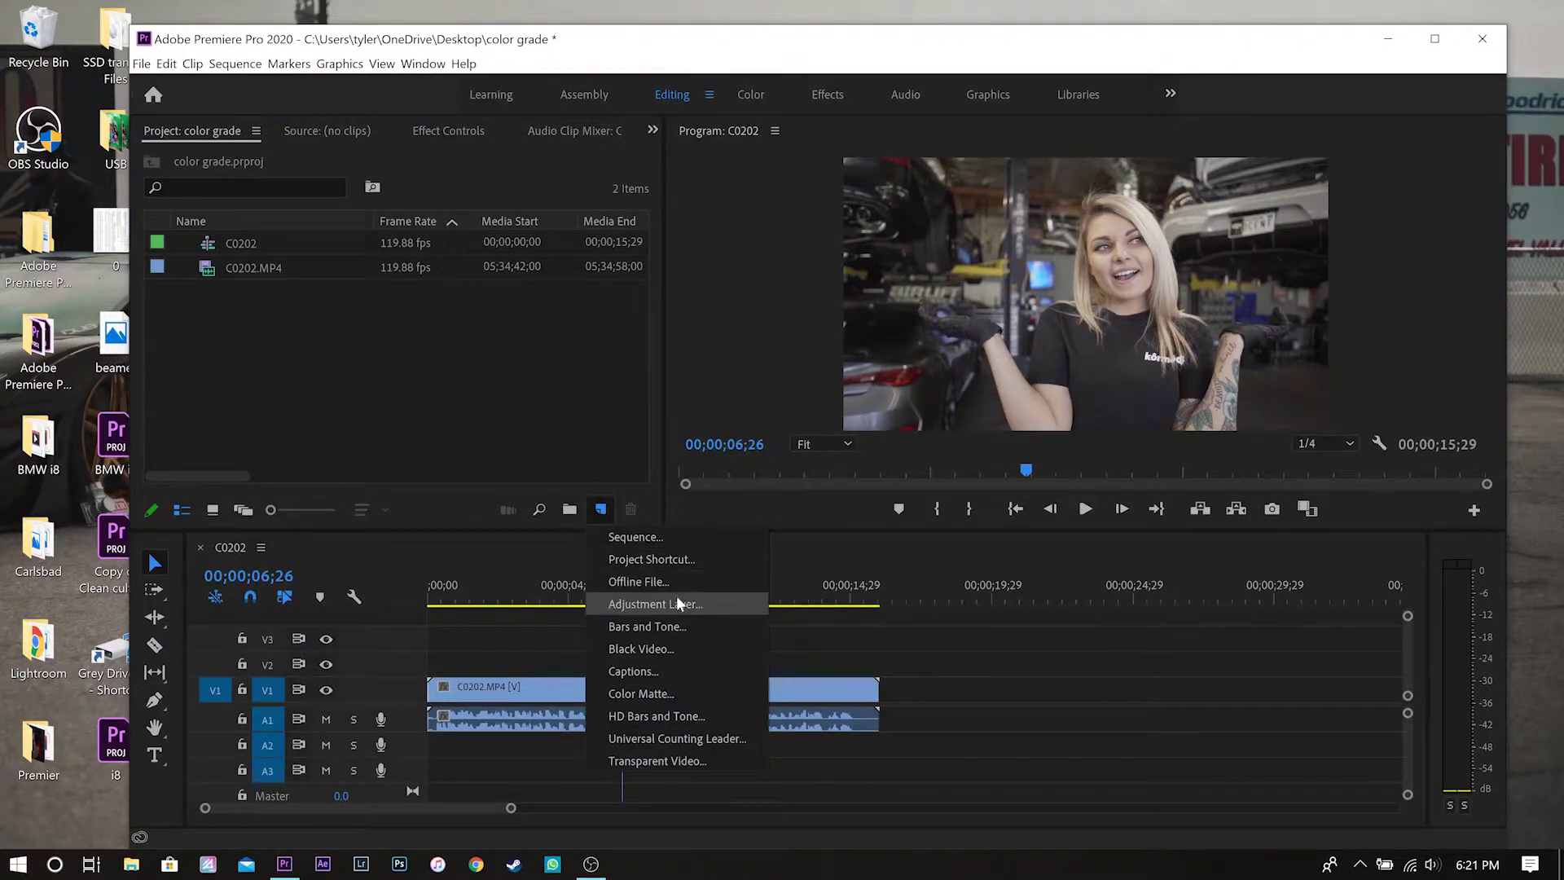
pyautogui.click(678, 604)
pyautogui.click(835, 518)
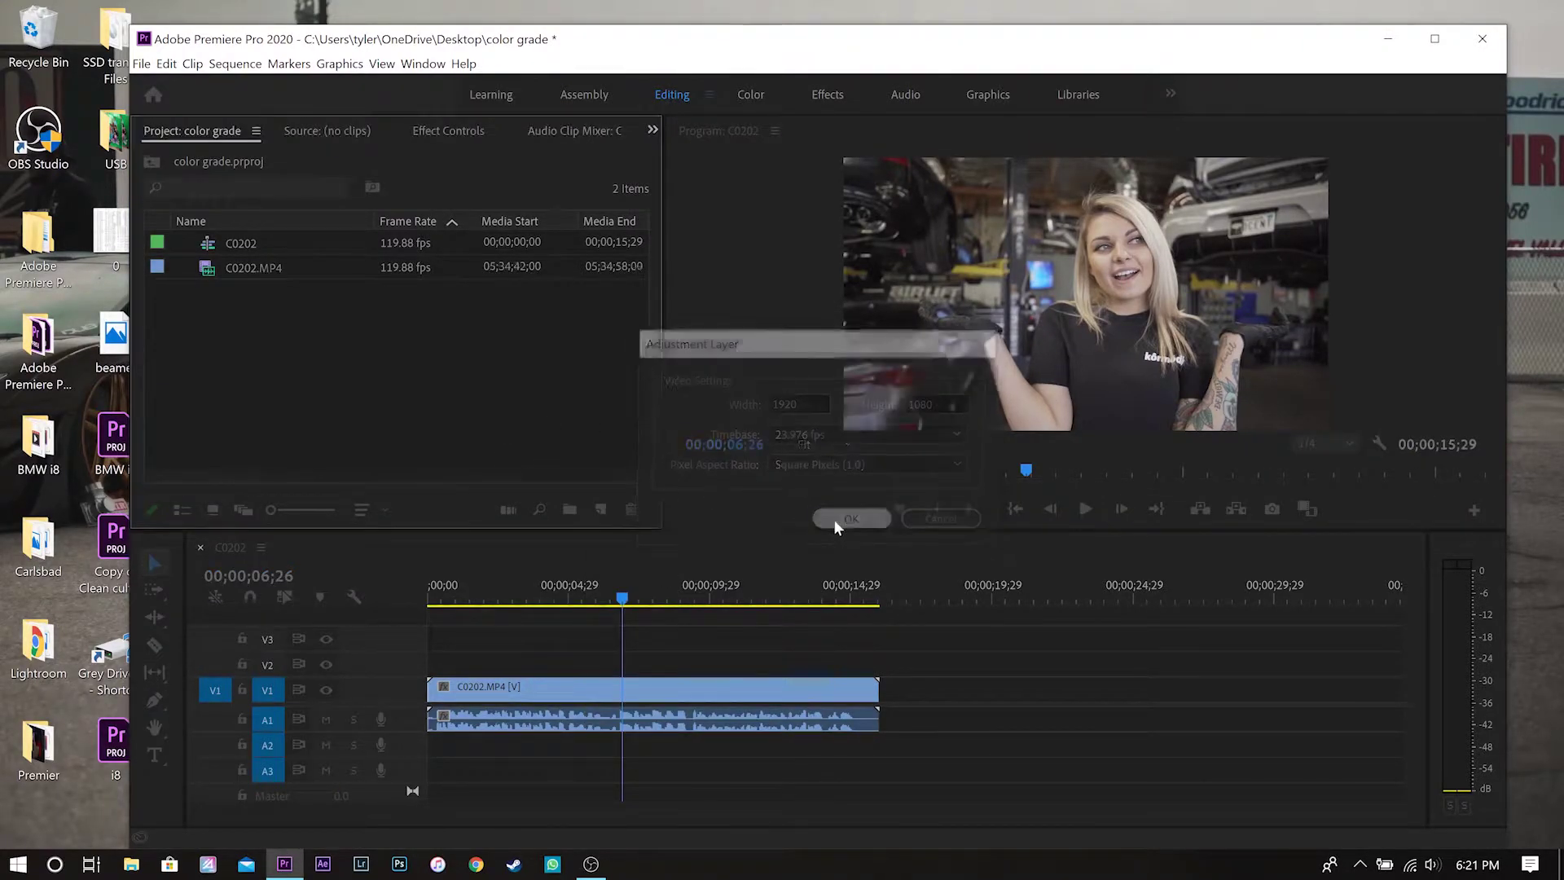
pyautogui.moveTo(496, 502); pyautogui.dragTo(539, 662)
pyautogui.moveTo(645, 662); pyautogui.dragTo(878, 662)
pyautogui.moveTo(500, 663); pyautogui.dragTo(428, 662)
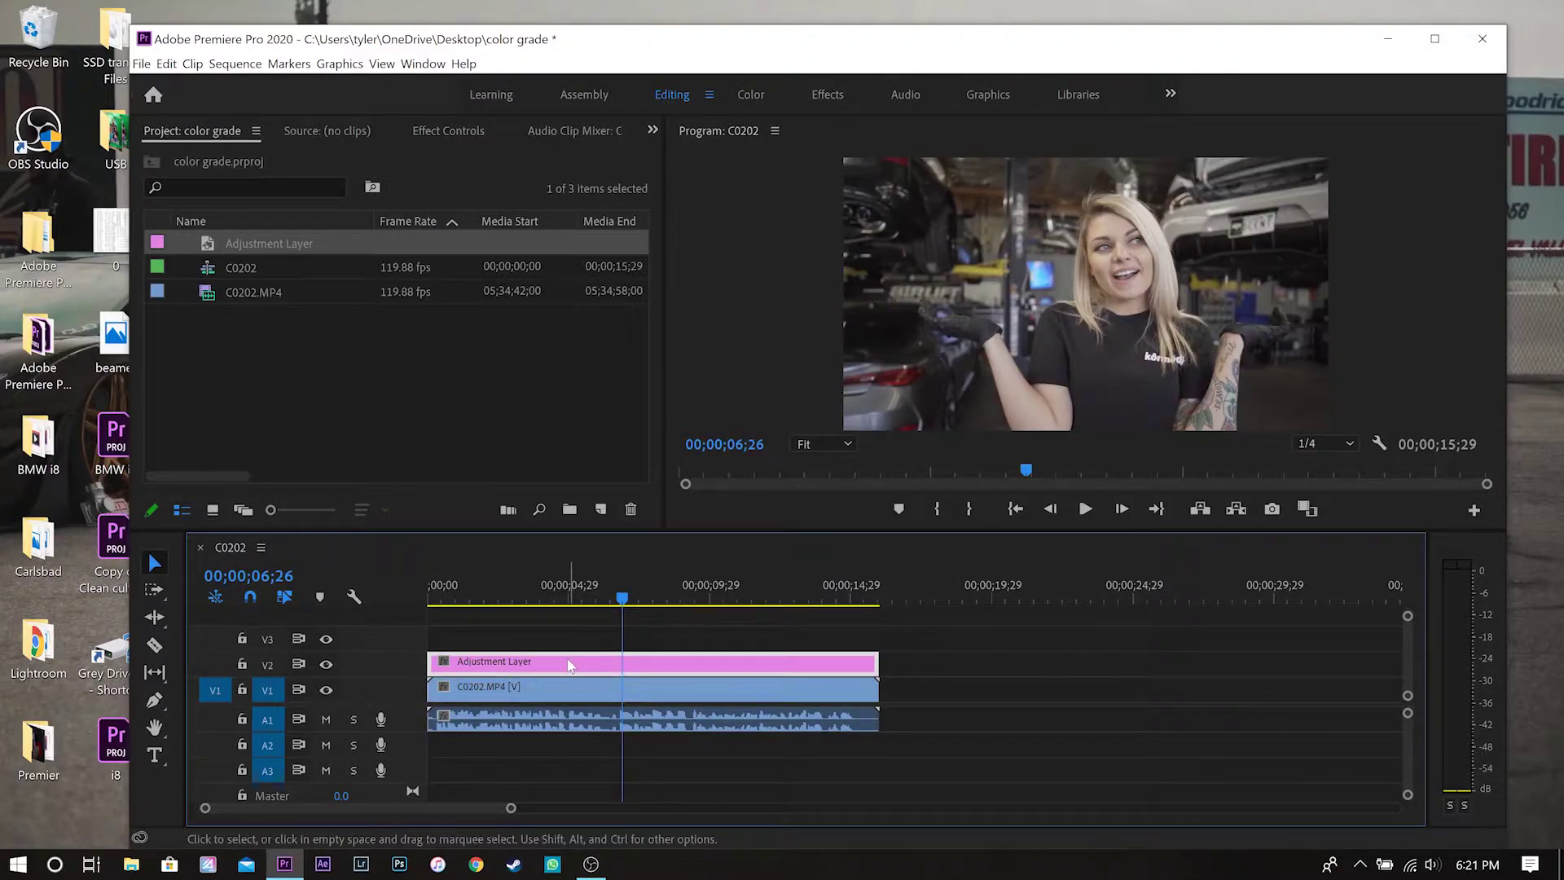
# Step: Duplicate the adjustment layer onto V3 and give the V2 copy the Cerulean label
pyautogui.moveTo(567, 658); pyautogui.dragTo(577, 644)
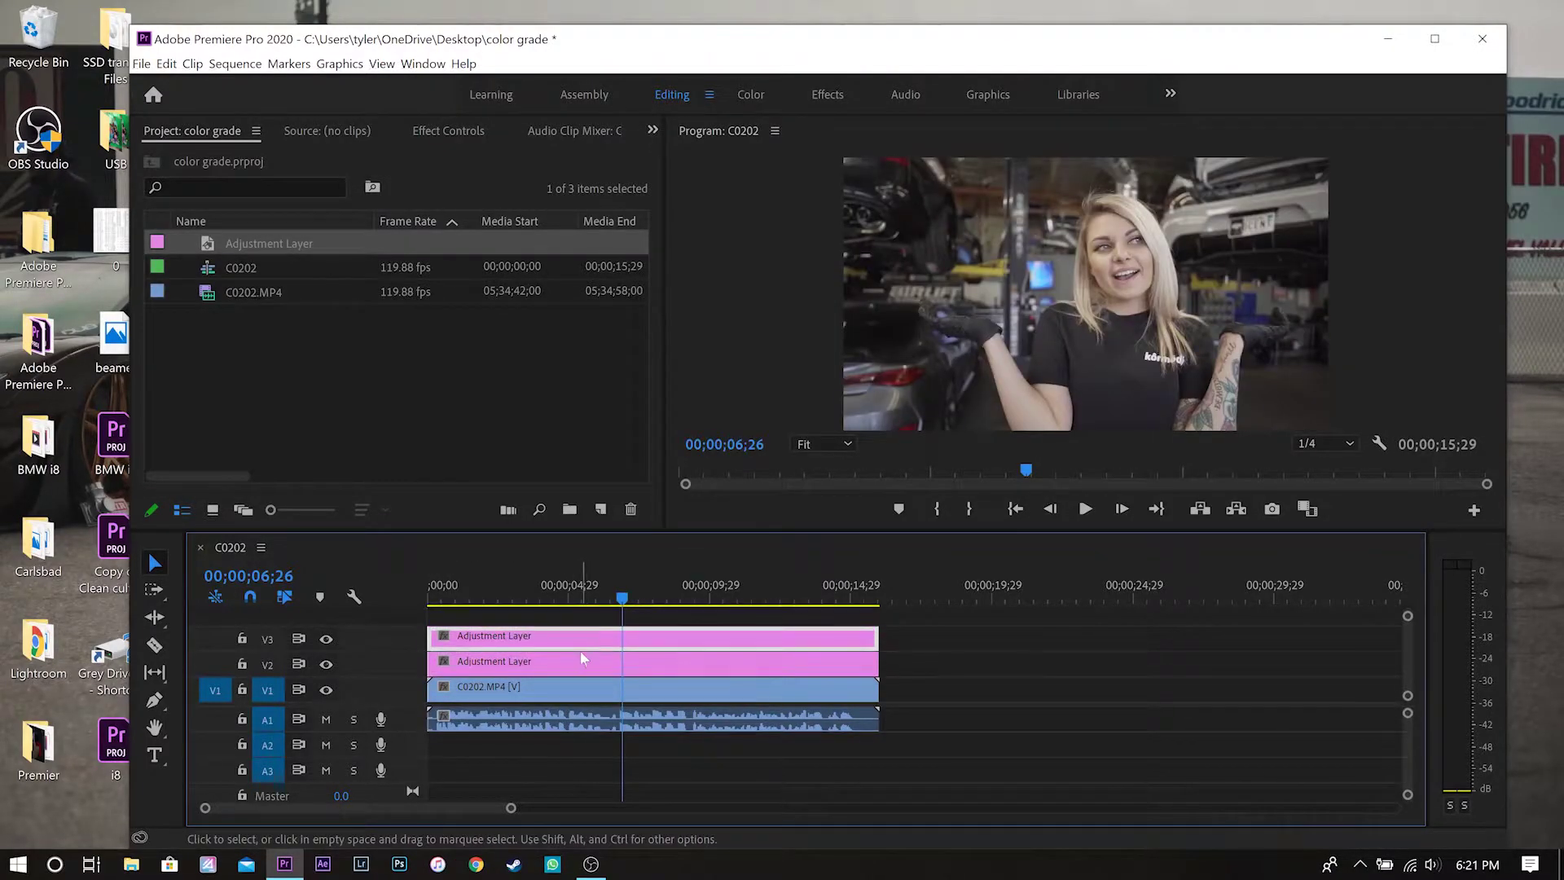
pyautogui.rightClick(589, 664)
pyautogui.moveTo(758, 528)
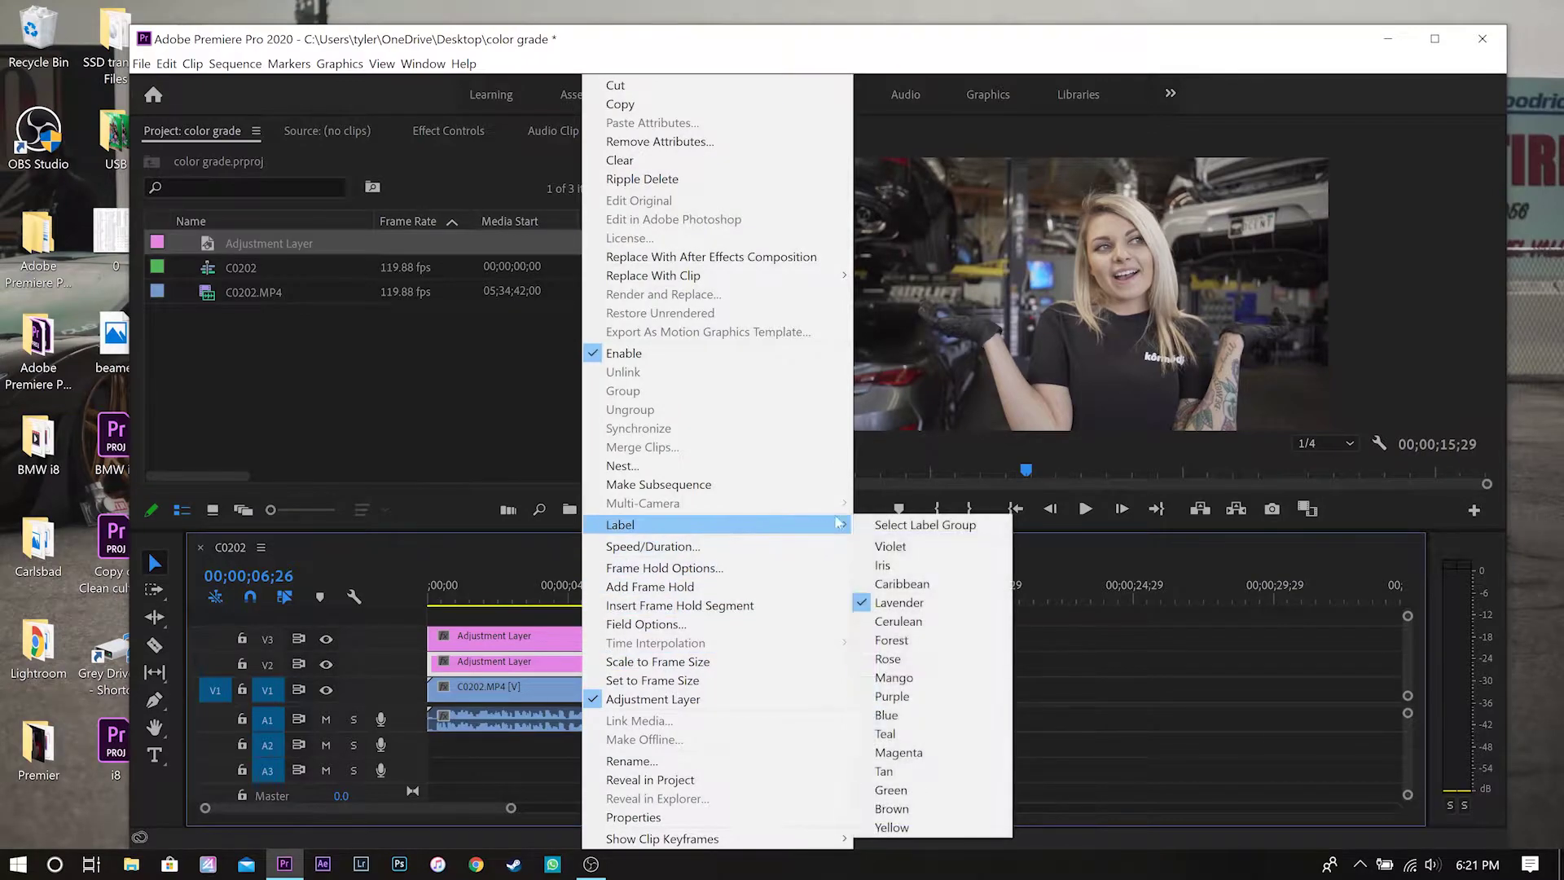
pyautogui.click(940, 624)
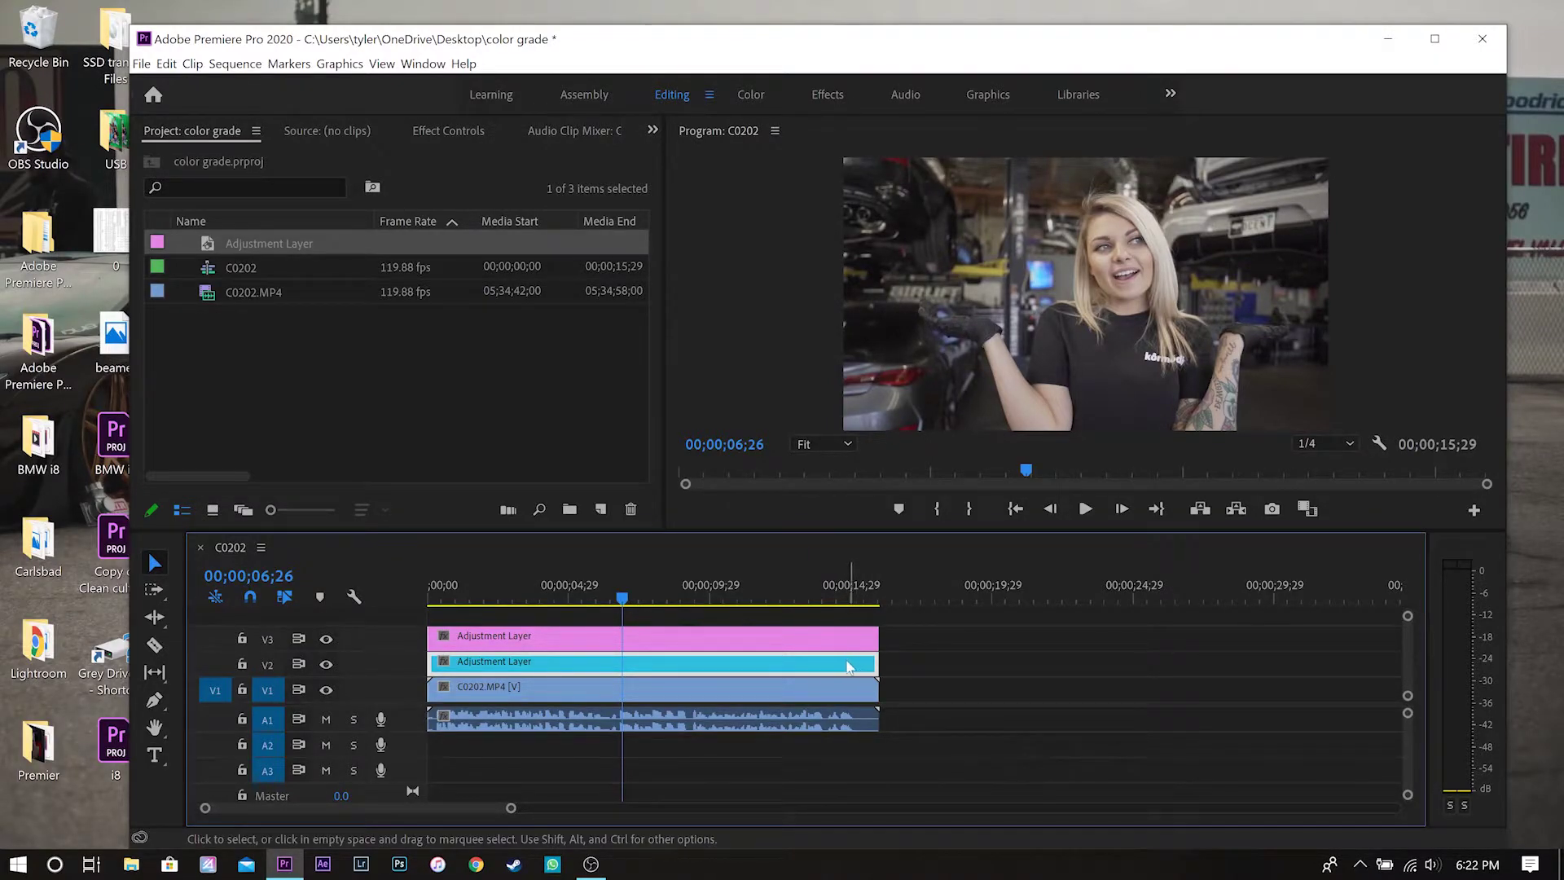
pyautogui.click(779, 644)
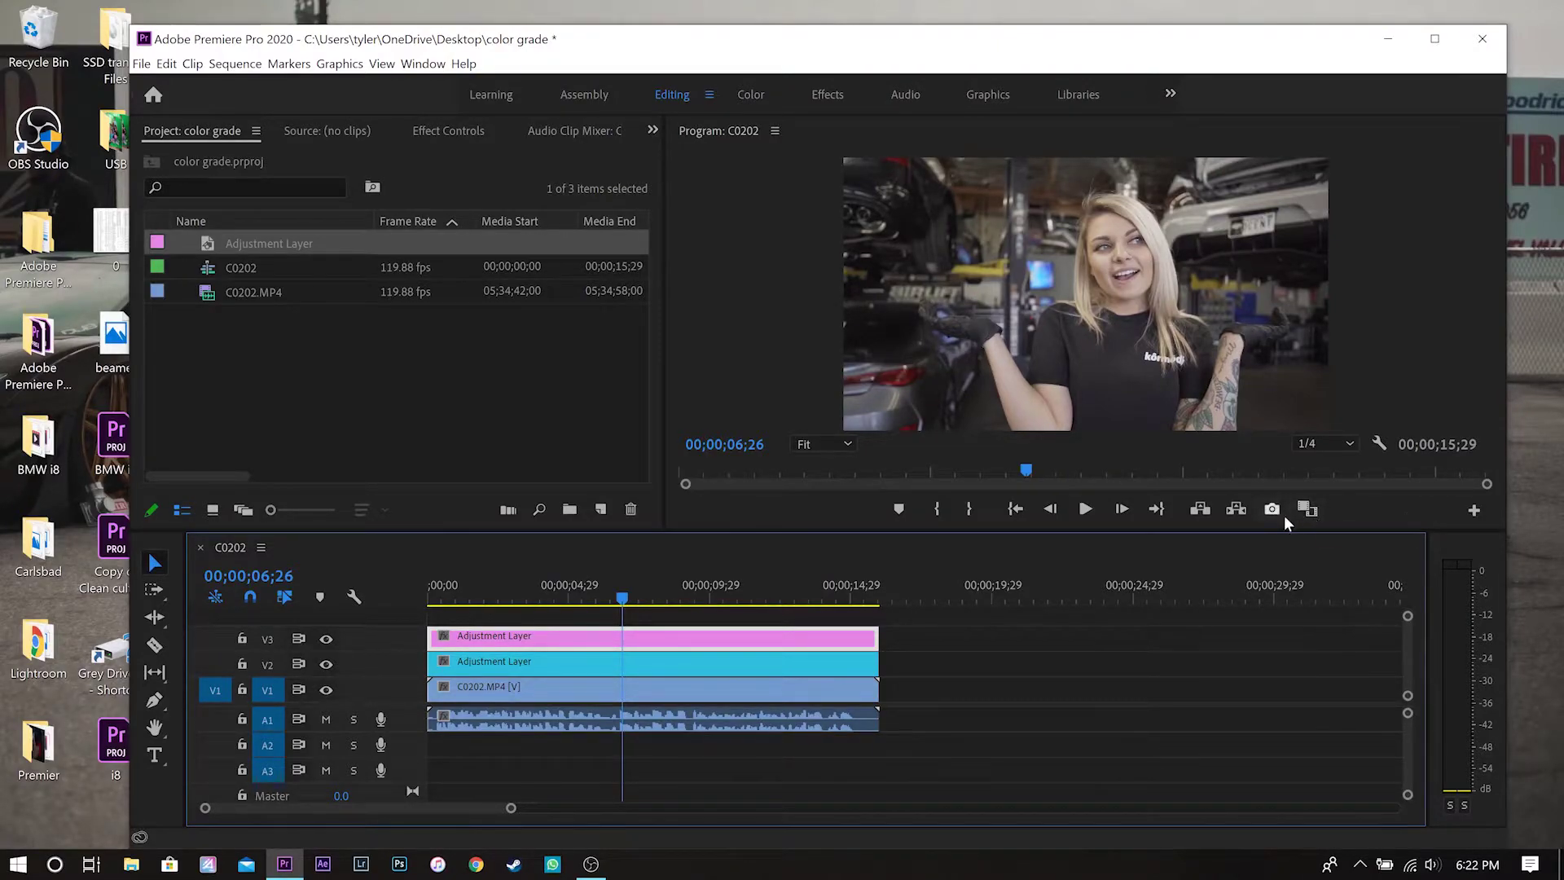
# Step: Export the frame at 00;00;06;26 as a JPEG still named madievo into the Lightroom folder
pyautogui.click(1471, 508)
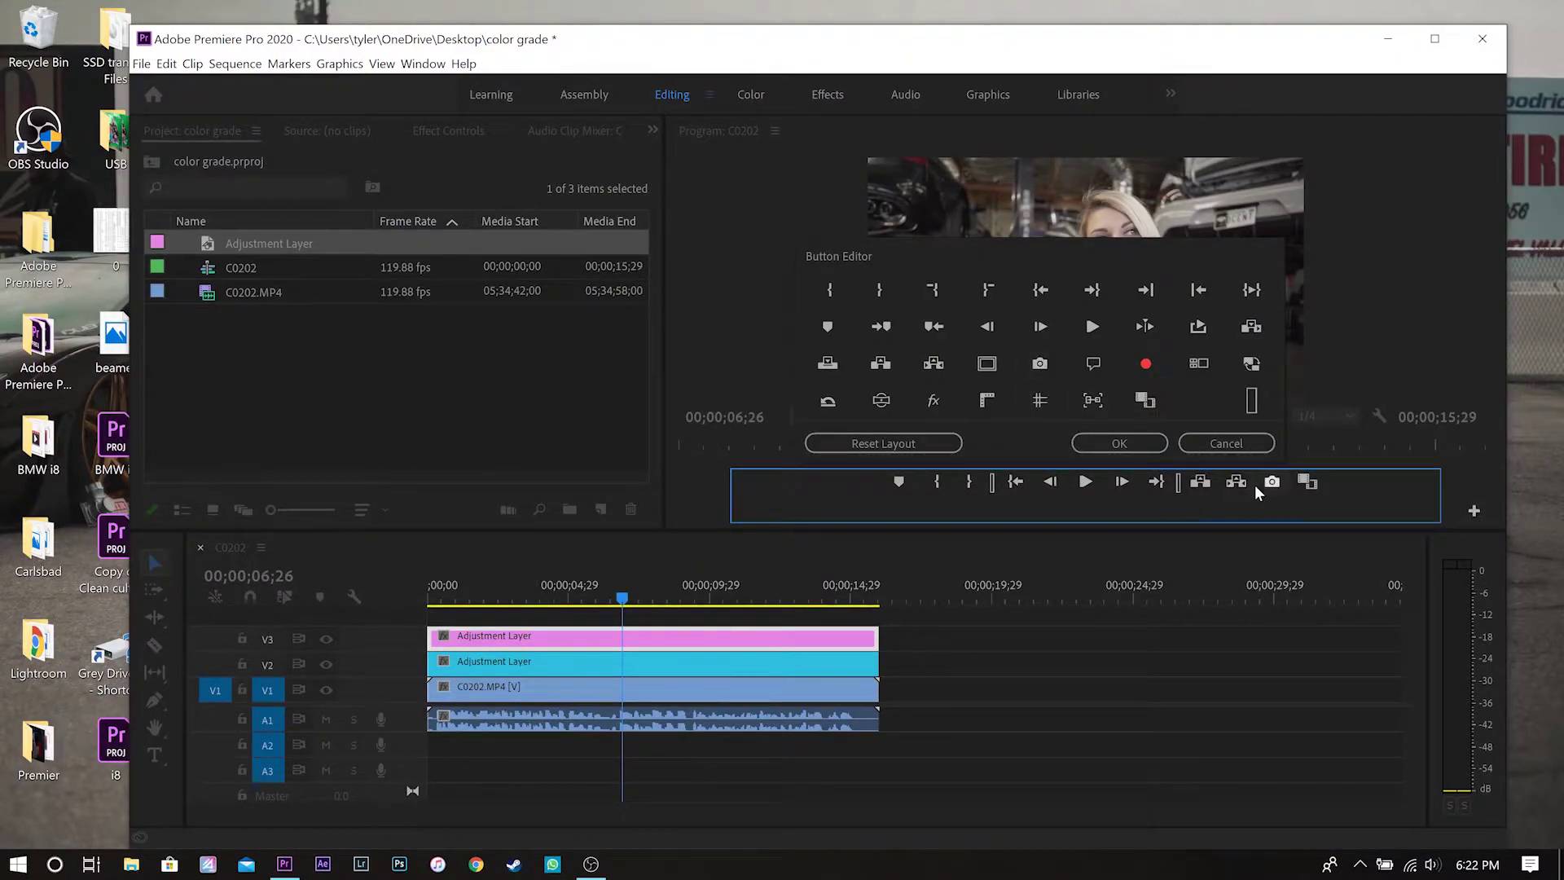
pyautogui.click(1226, 442)
pyautogui.click(1271, 510)
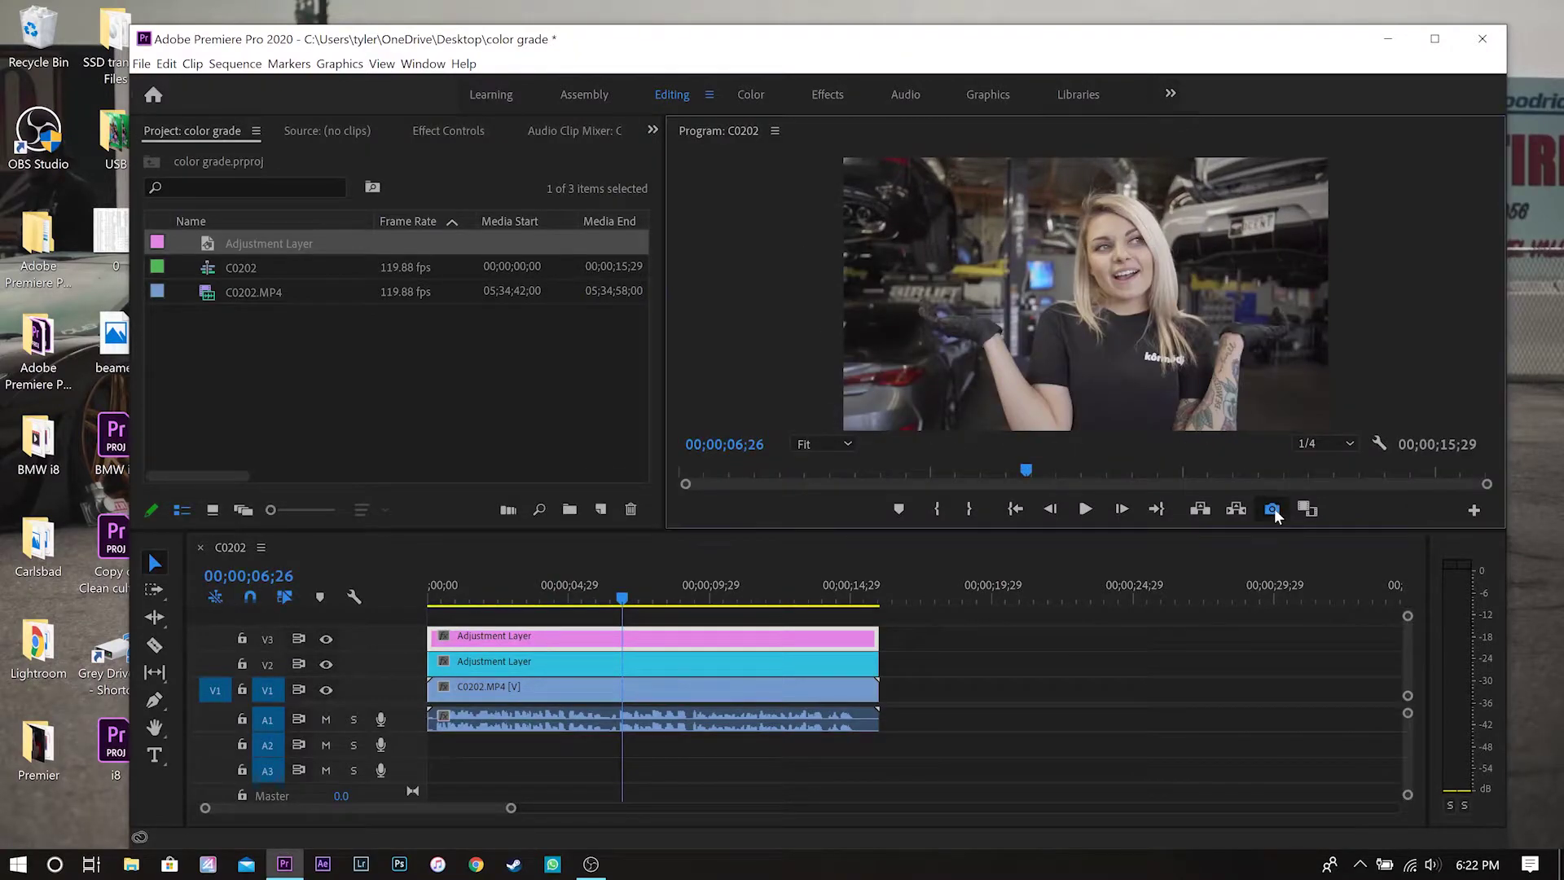
pyautogui.write('madievo')
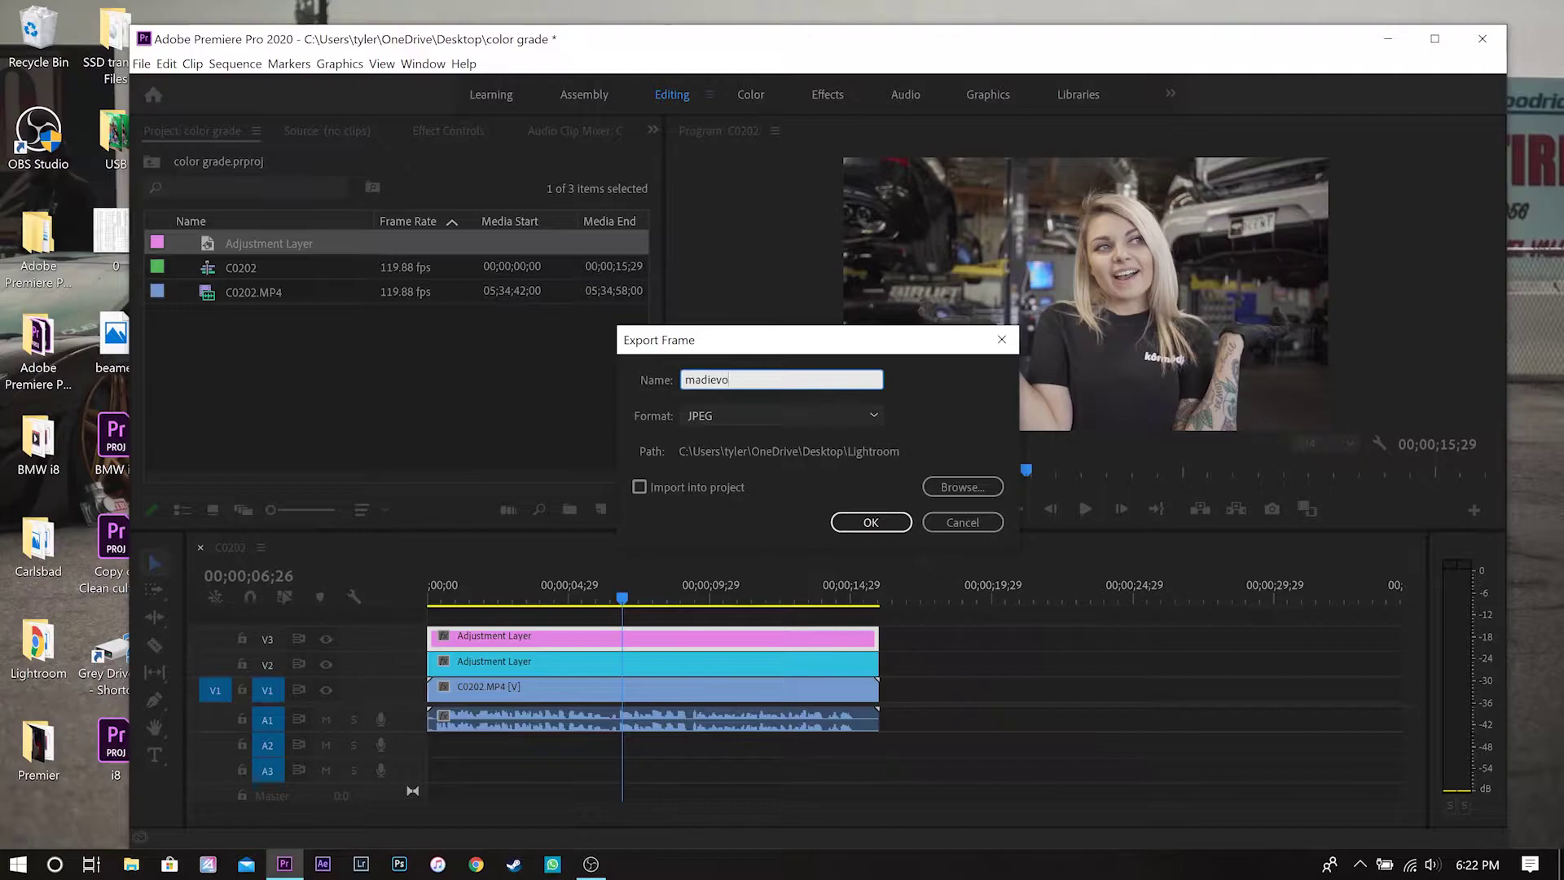
pyautogui.click(884, 522)
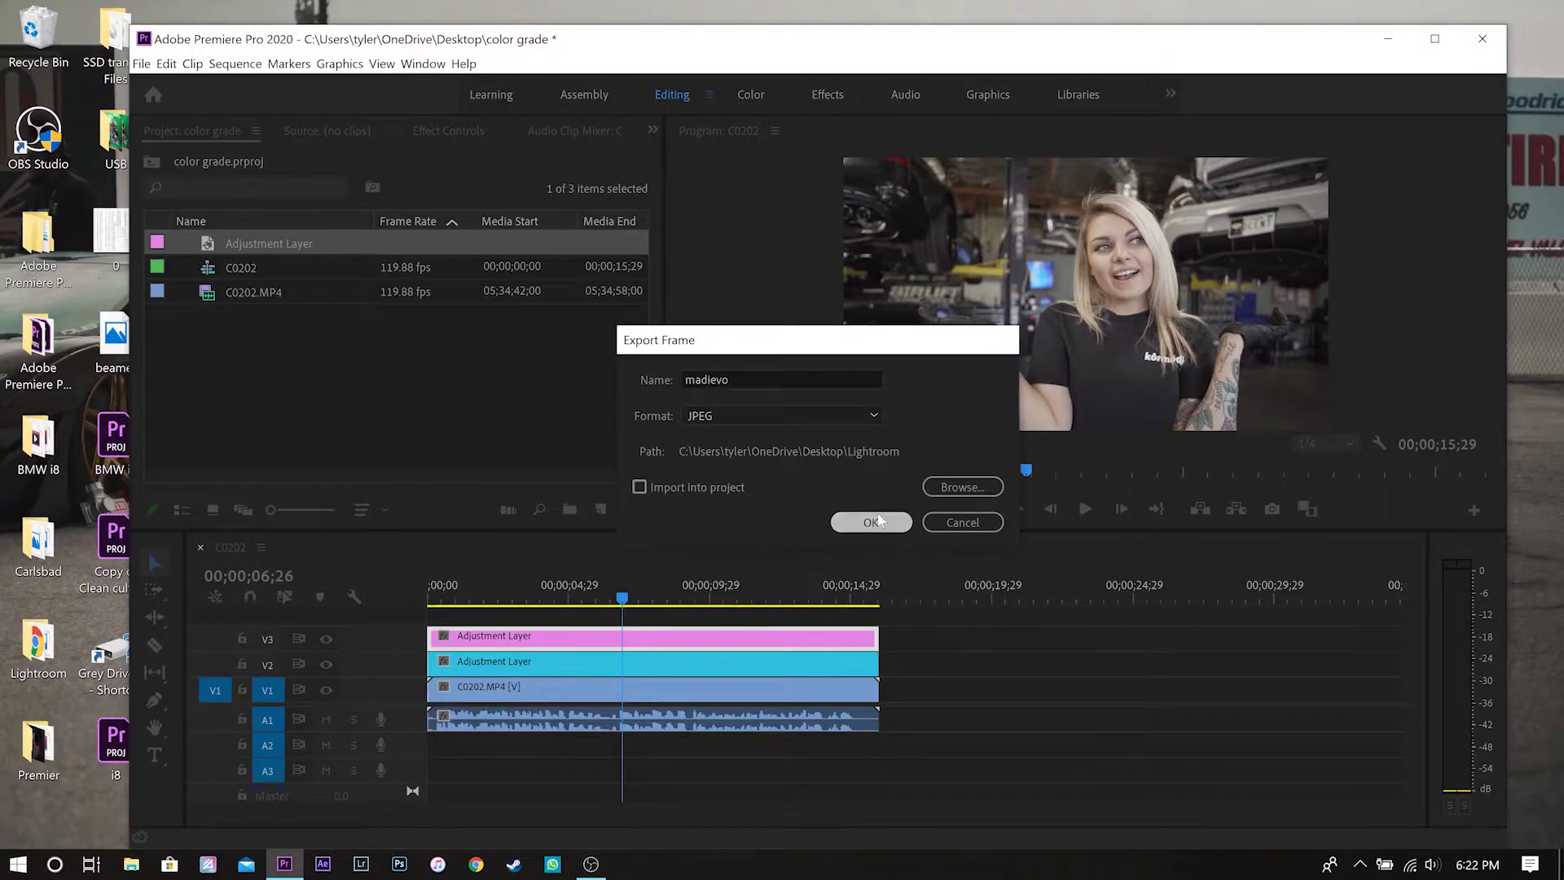
# Step: Open madievo.jpg from the Lightroom folder in Photoshop at 1920 × 1080 px
pyautogui.click(1386, 41)
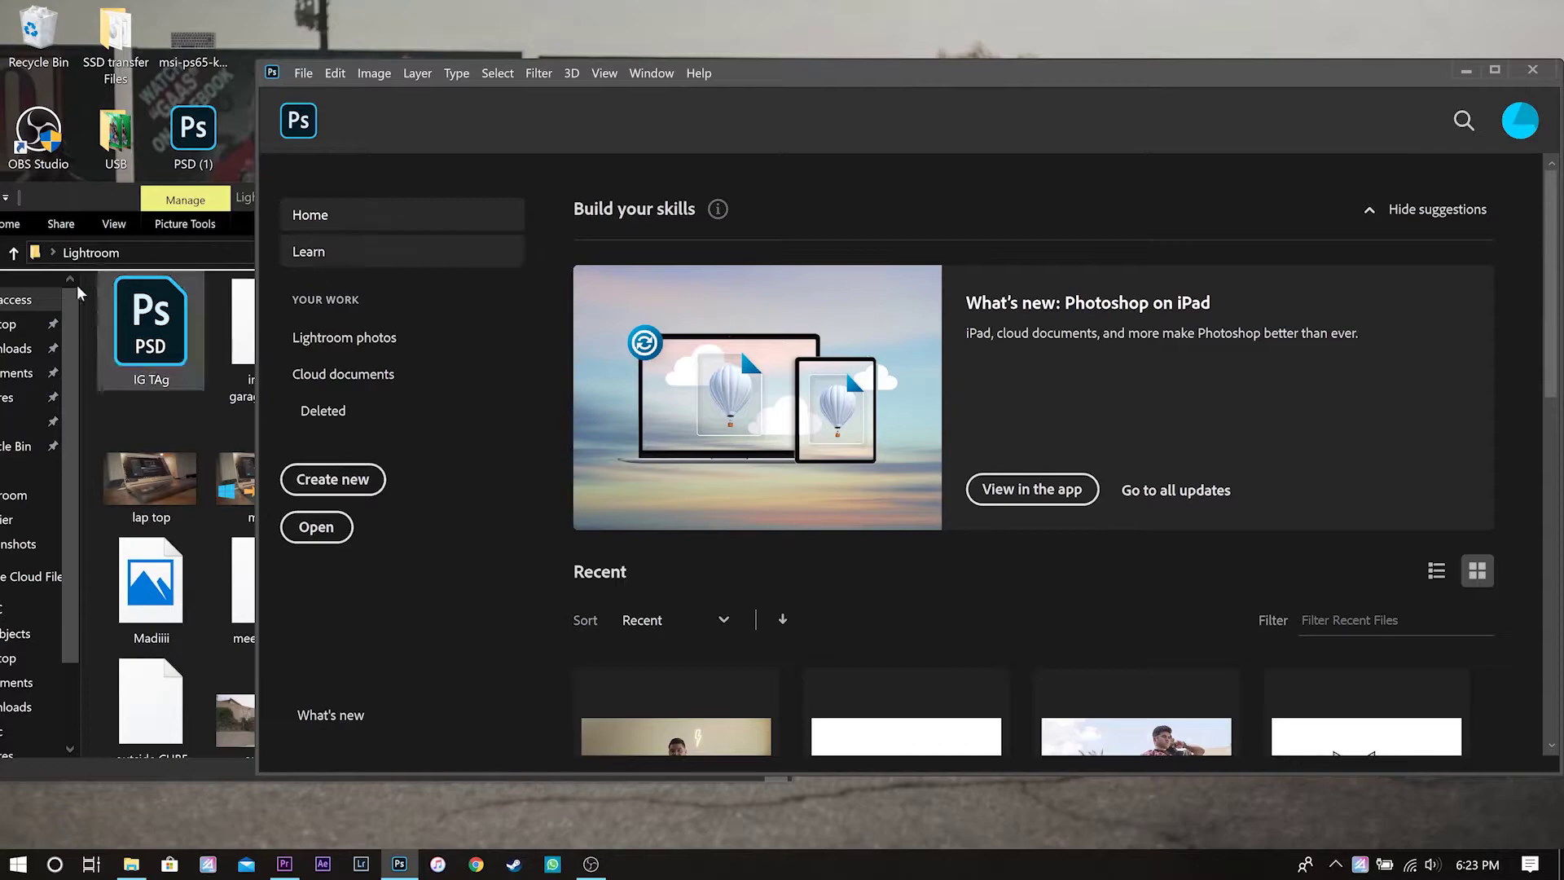
pyautogui.click(76, 285)
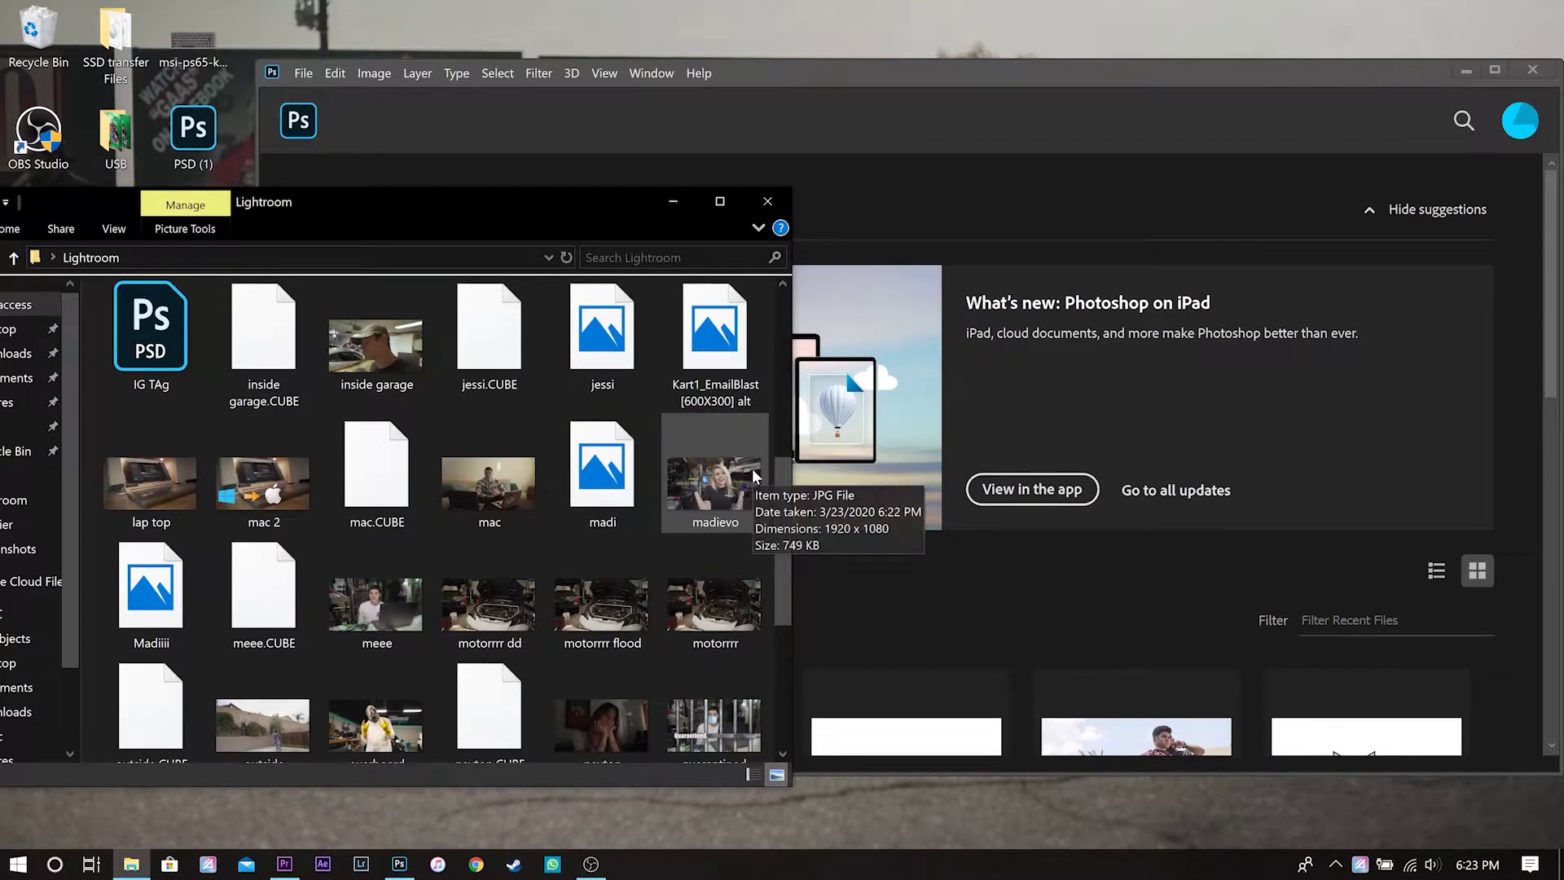
pyautogui.moveTo(751, 467); pyautogui.dragTo(1166, 577)
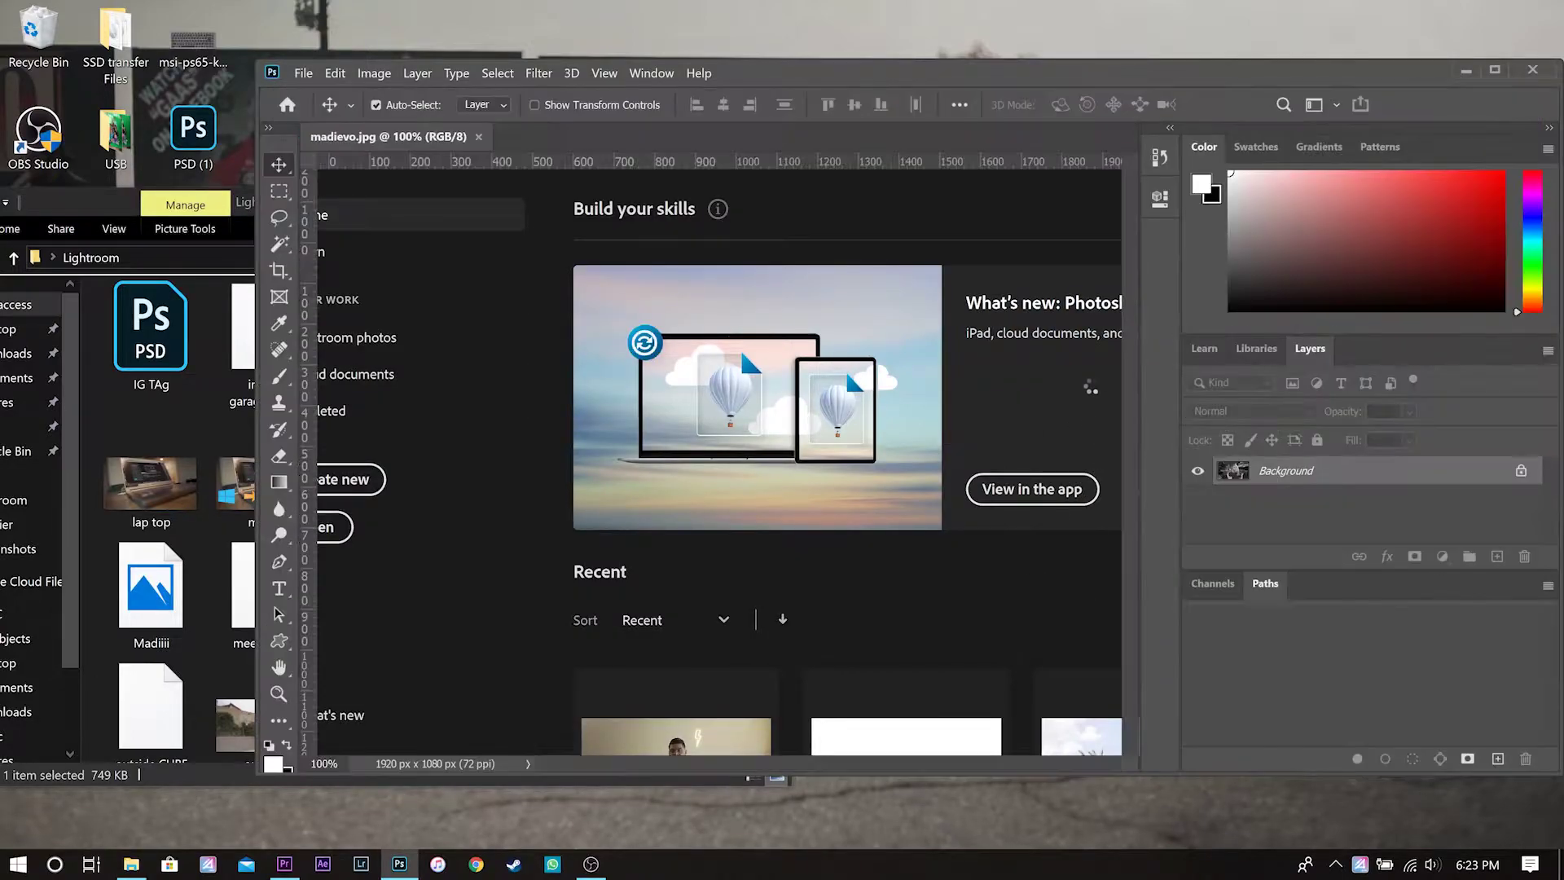
pyautogui.moveTo(1096, 81); pyautogui.dragTo(998, 48)
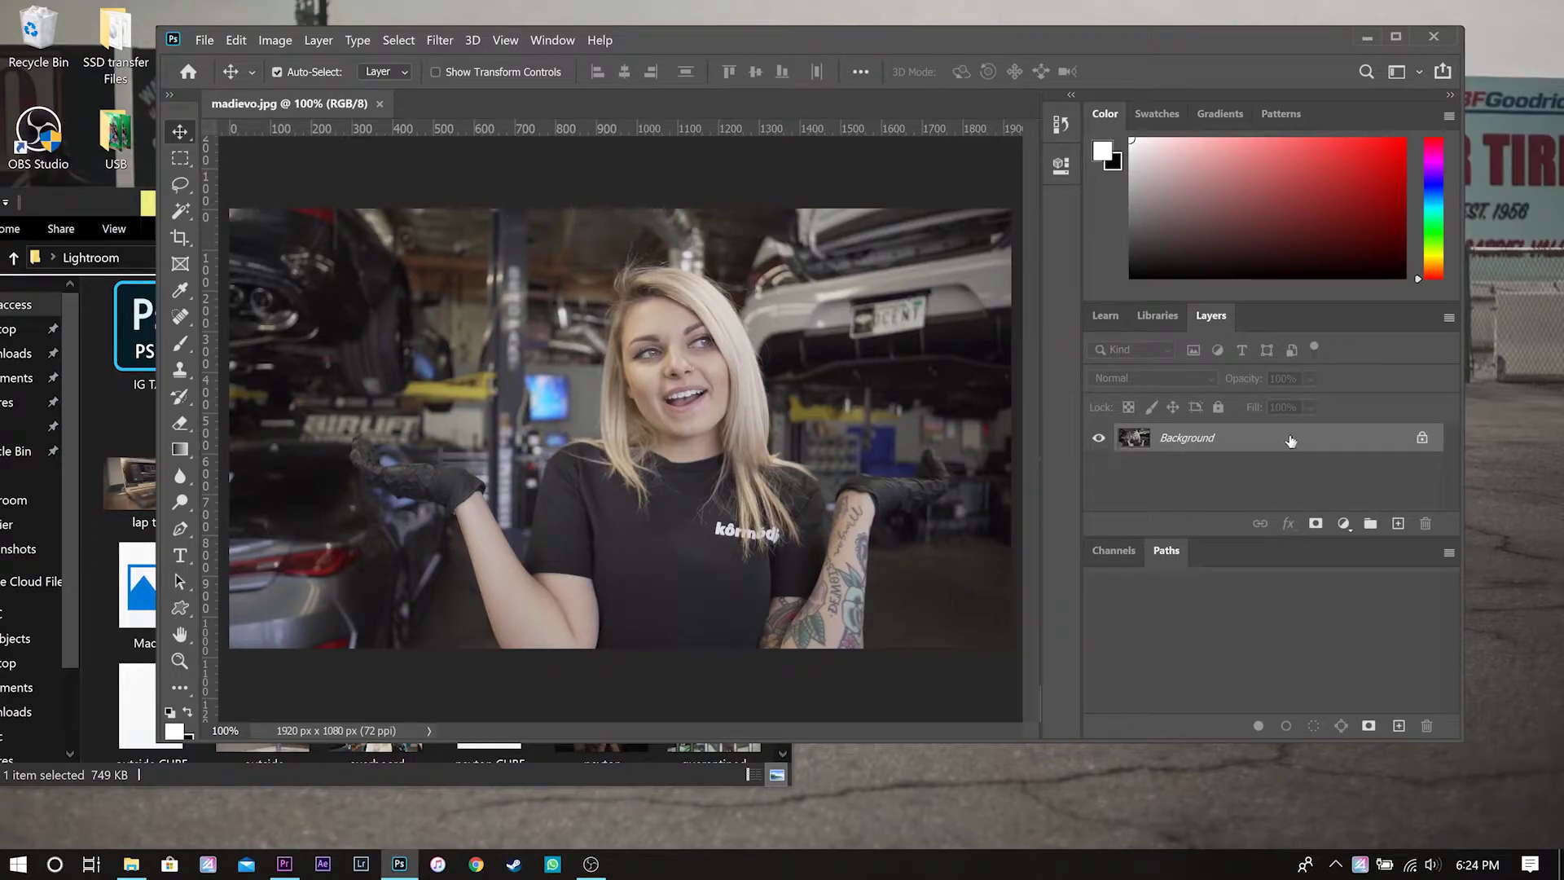
# Step: Unlock the layer, then convert it back with Layer > New > Background from Layer
pyautogui.click(1421, 445)
pyautogui.click(287, 42)
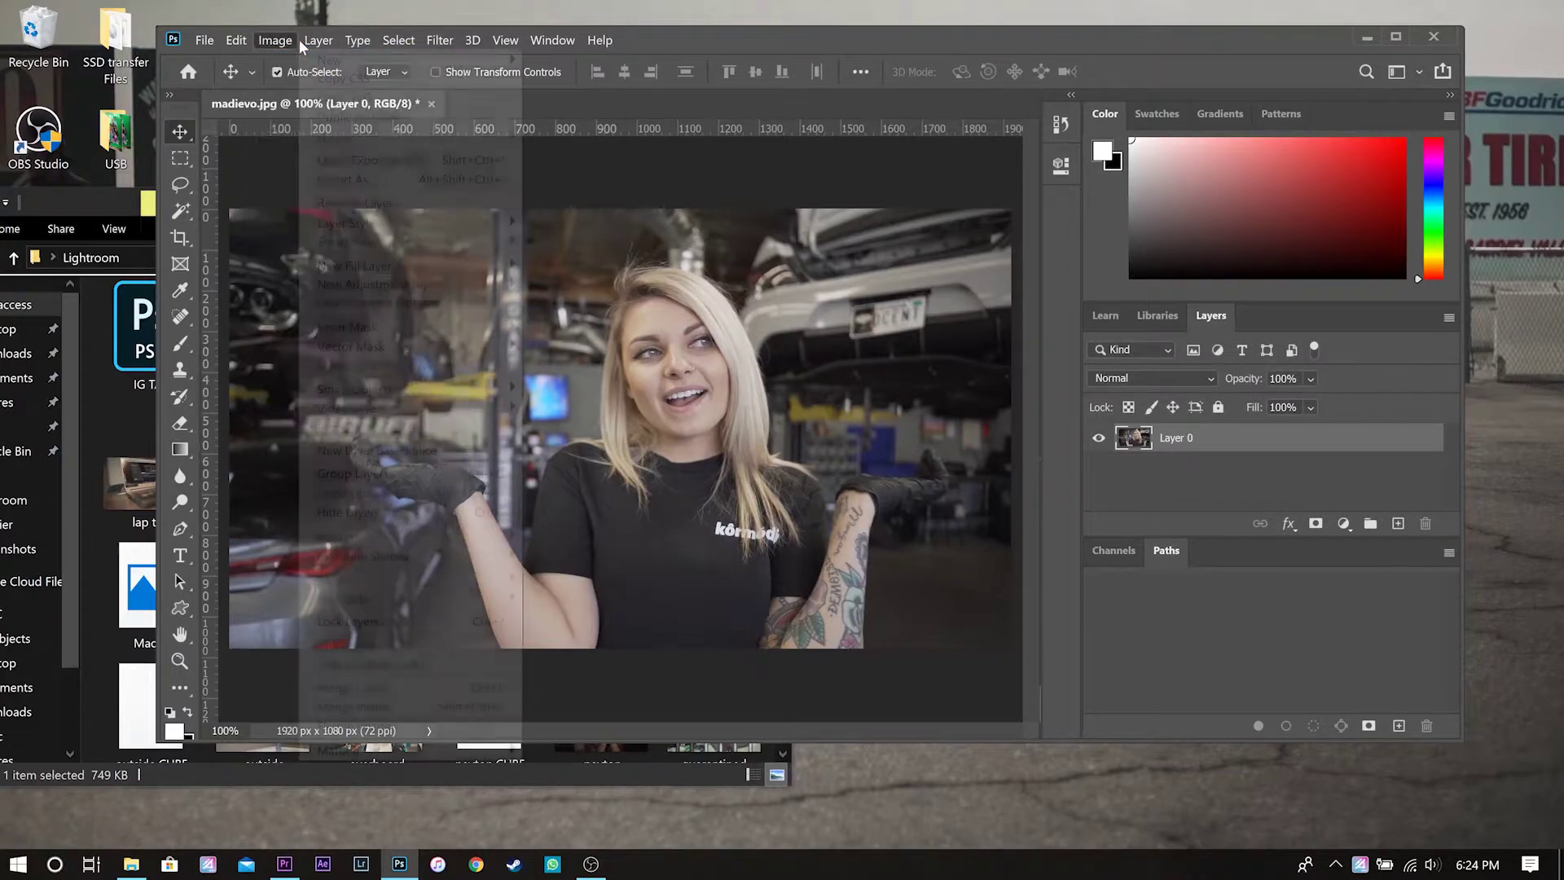
pyautogui.click(318, 40)
pyautogui.moveTo(509, 64)
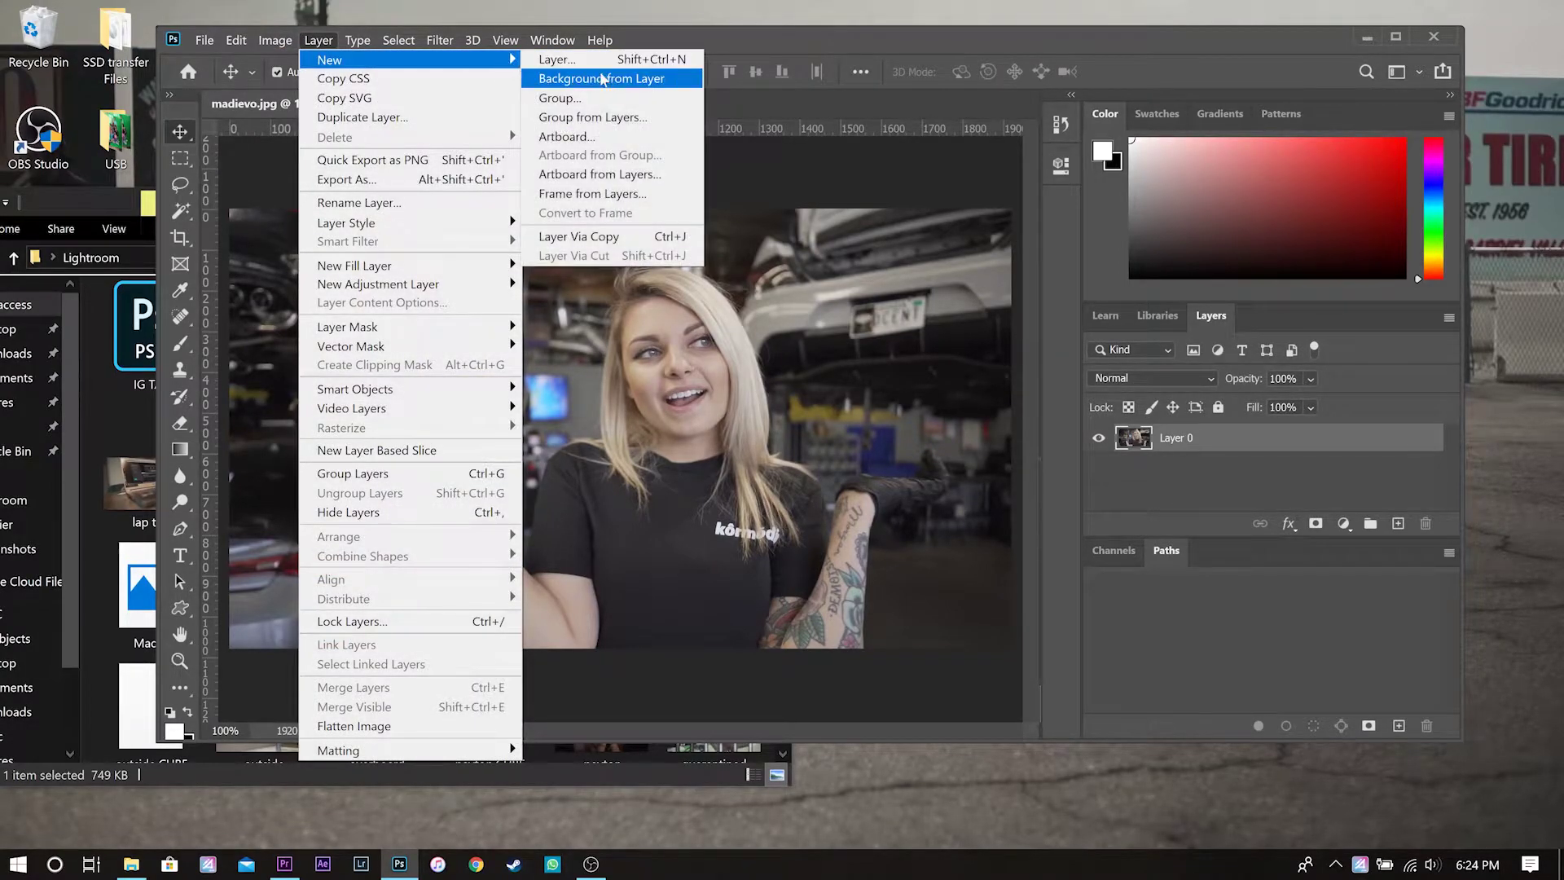
pyautogui.click(613, 82)
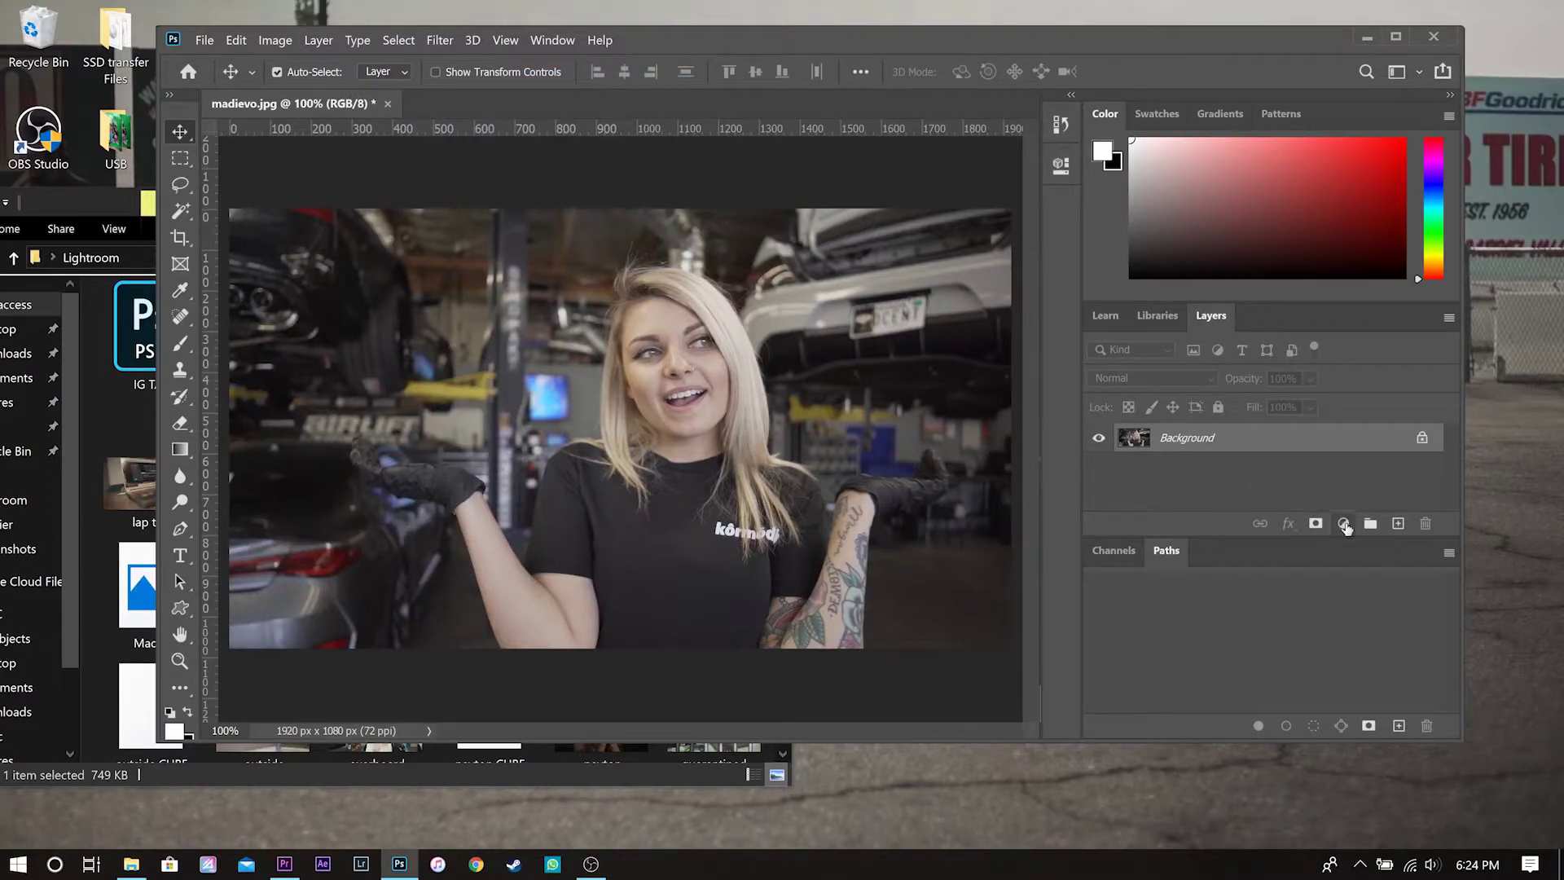
# Step: Add a Hue/Saturation adjustment layer and shift the master hue and the Reds hue
pyautogui.click(1343, 523)
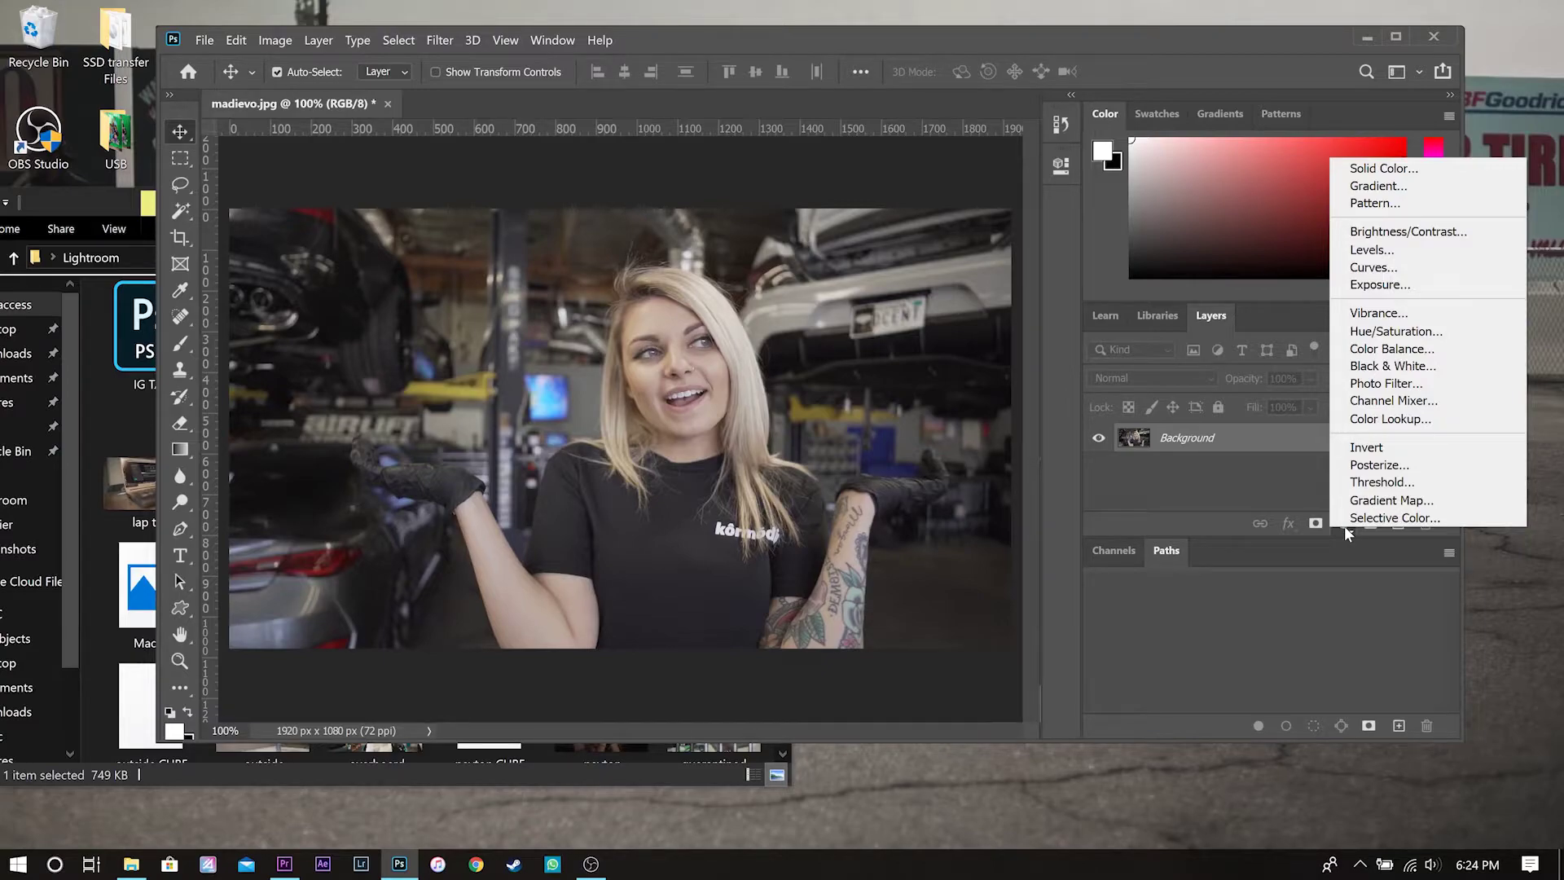
pyautogui.click(1418, 338)
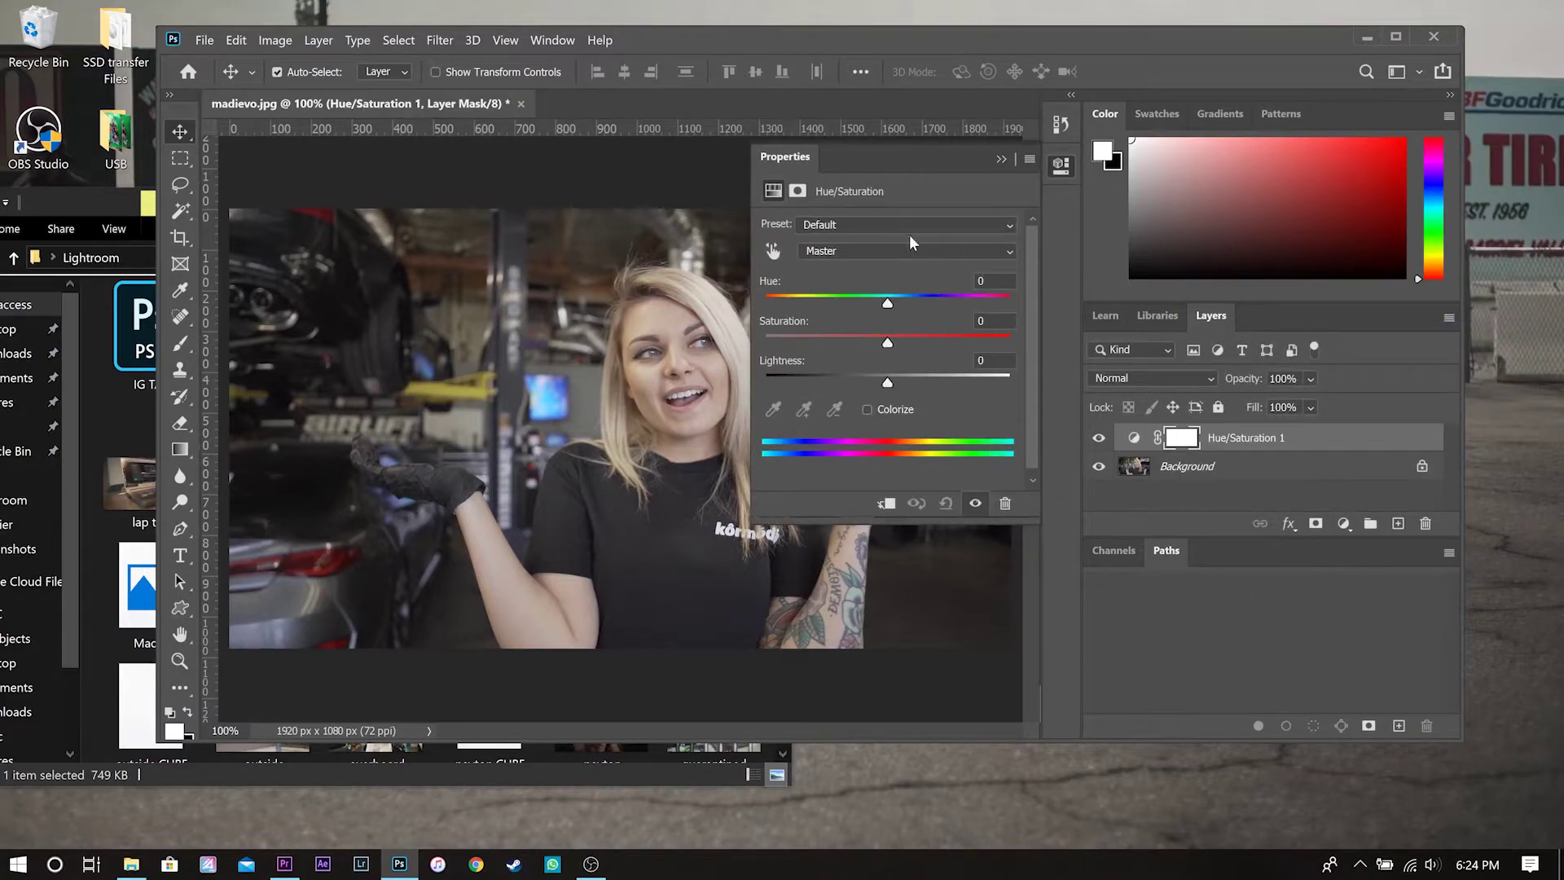
pyautogui.moveTo(888, 305)
pyautogui.mouseDown()
pyautogui.moveTo(847, 305)
pyautogui.moveTo(916, 304)
pyautogui.moveTo(857, 326)
pyautogui.moveTo(883, 320)
pyautogui.mouseUp()
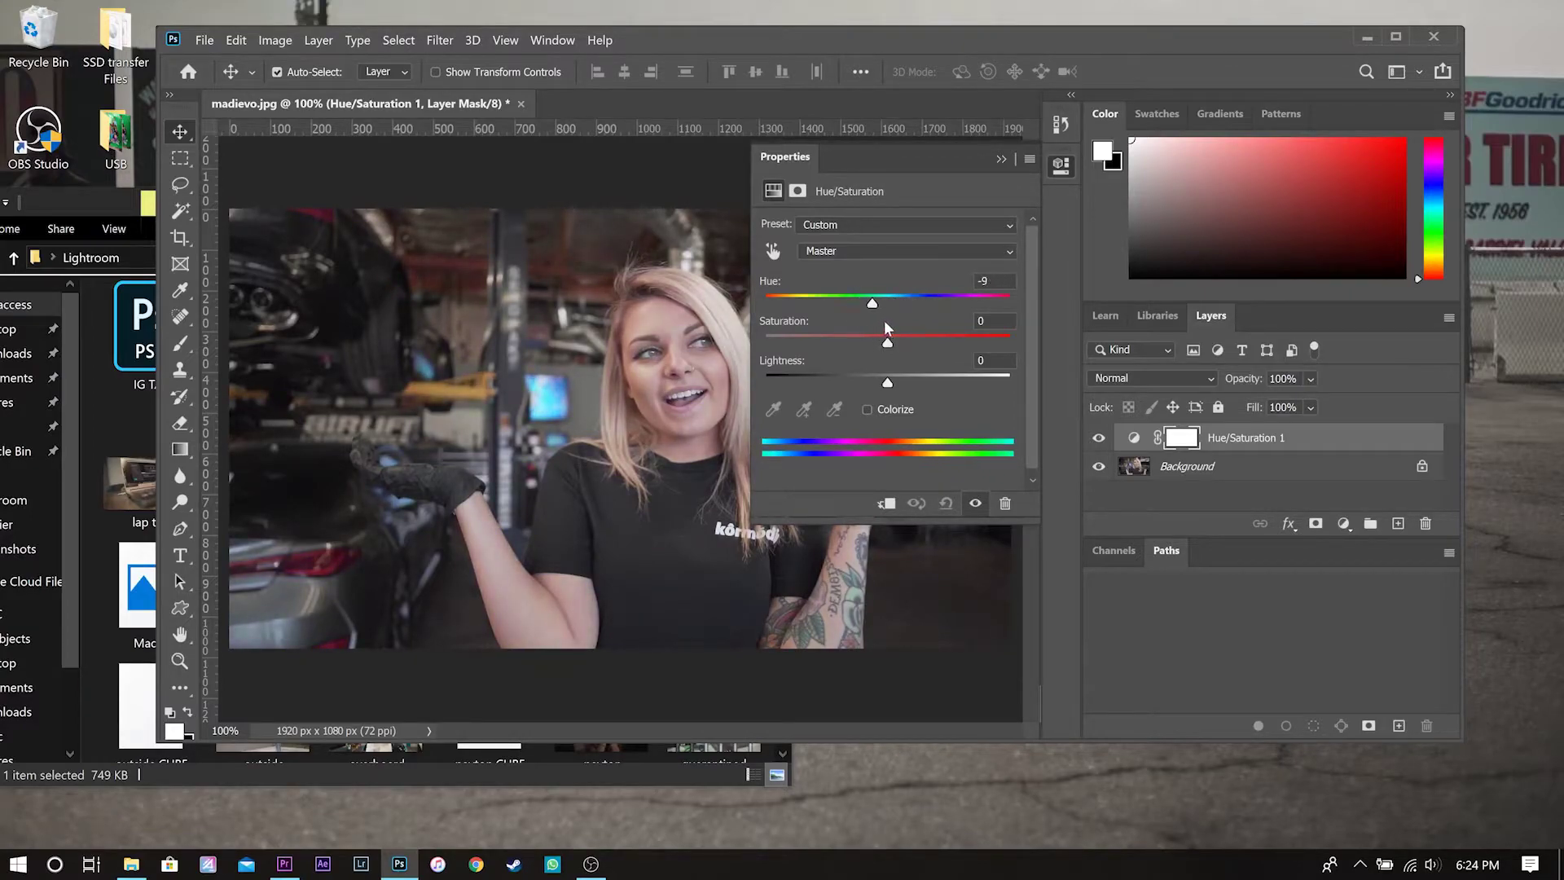
pyautogui.click(897, 252)
pyautogui.click(899, 277)
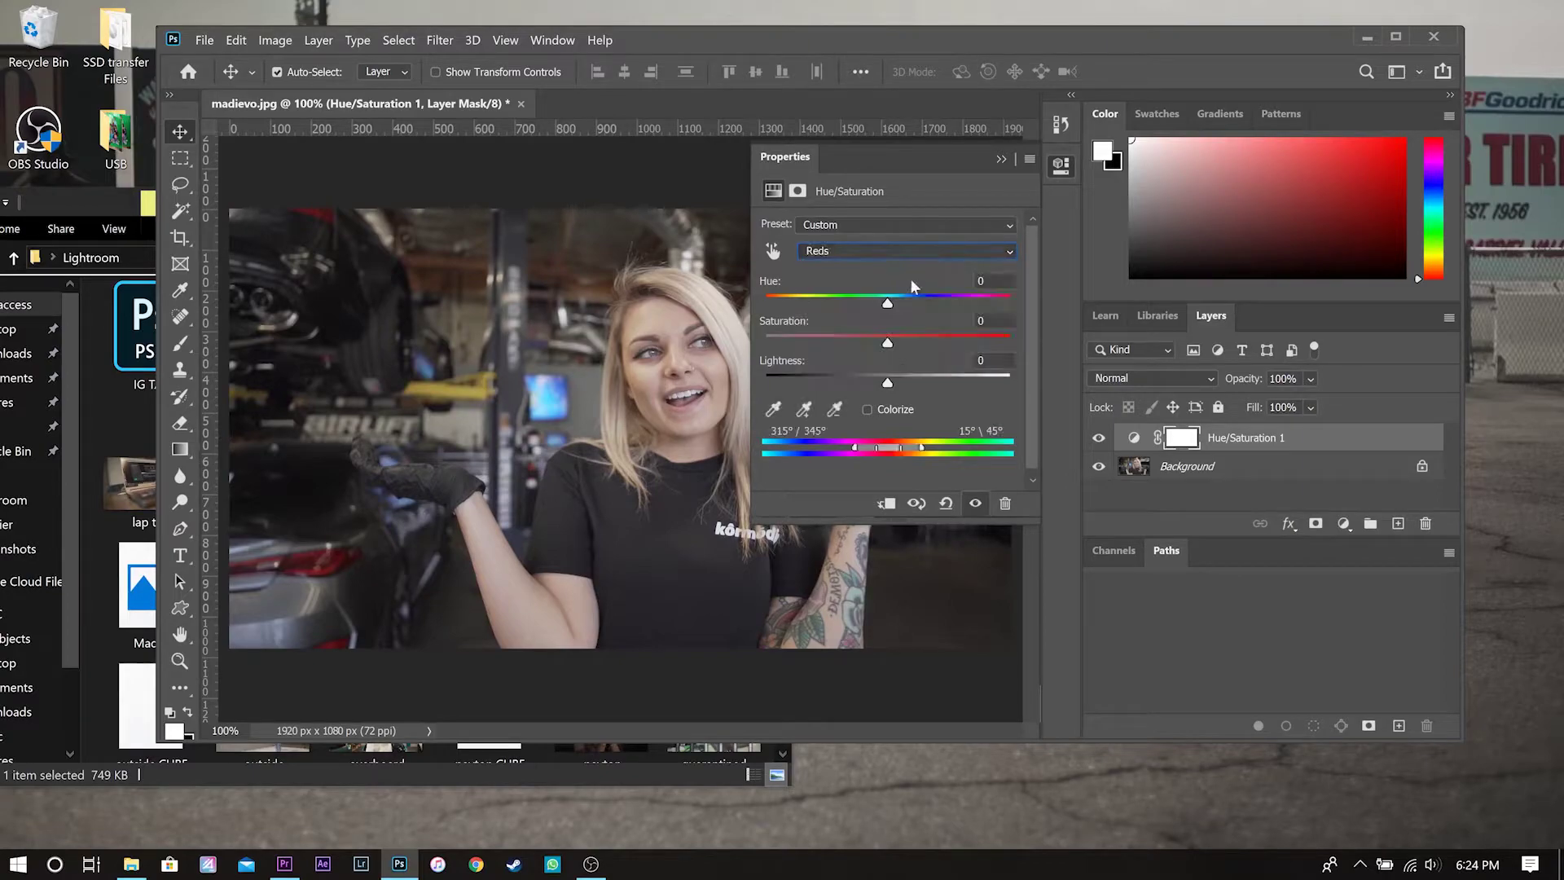
pyautogui.click(900, 248)
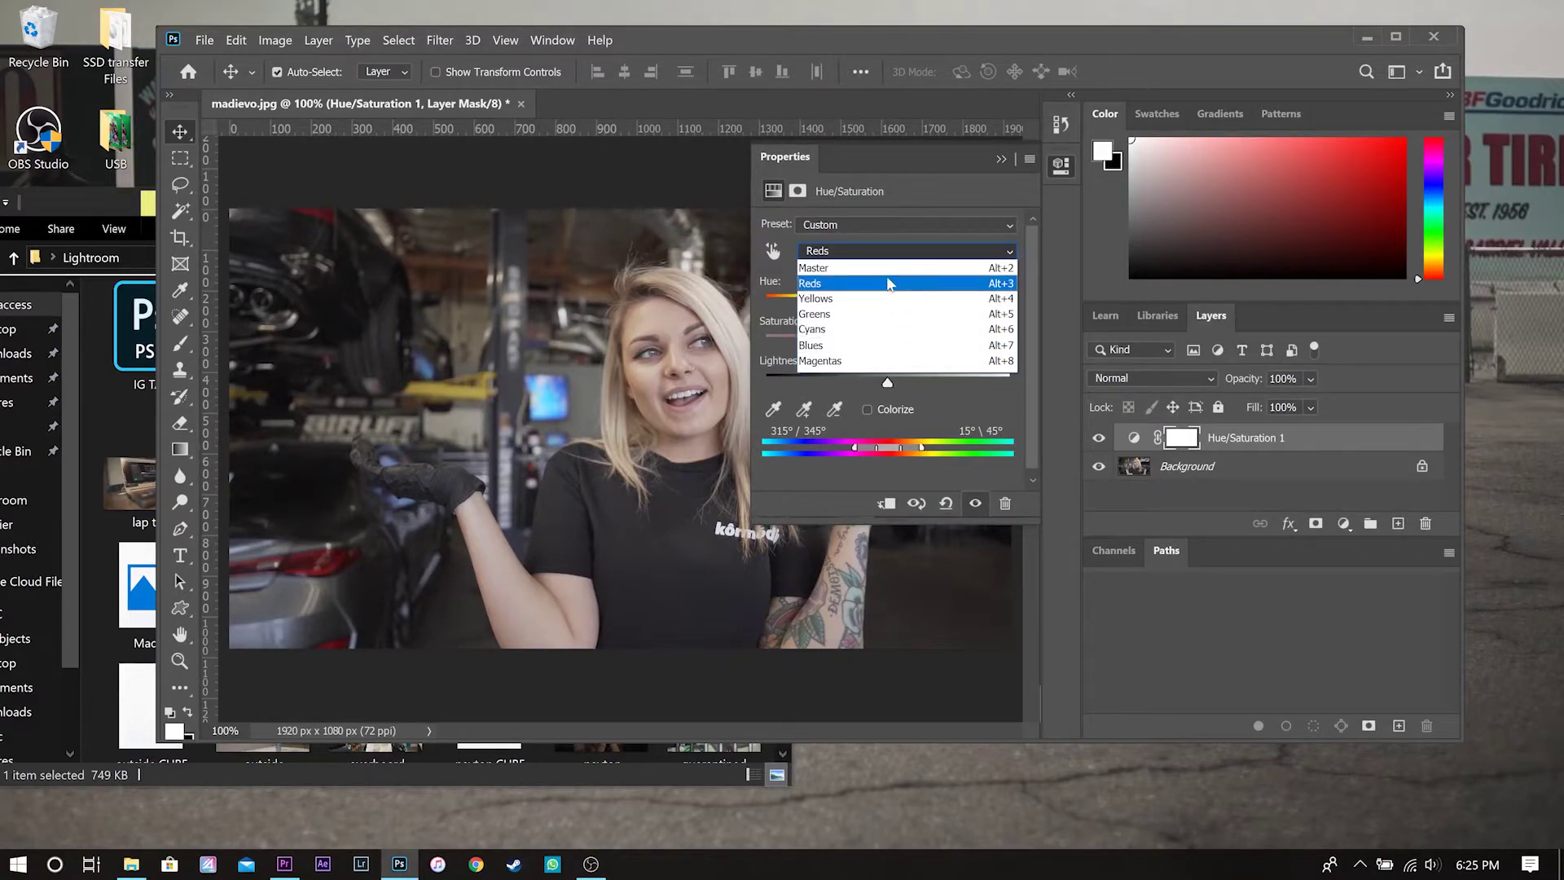
pyautogui.click(891, 284)
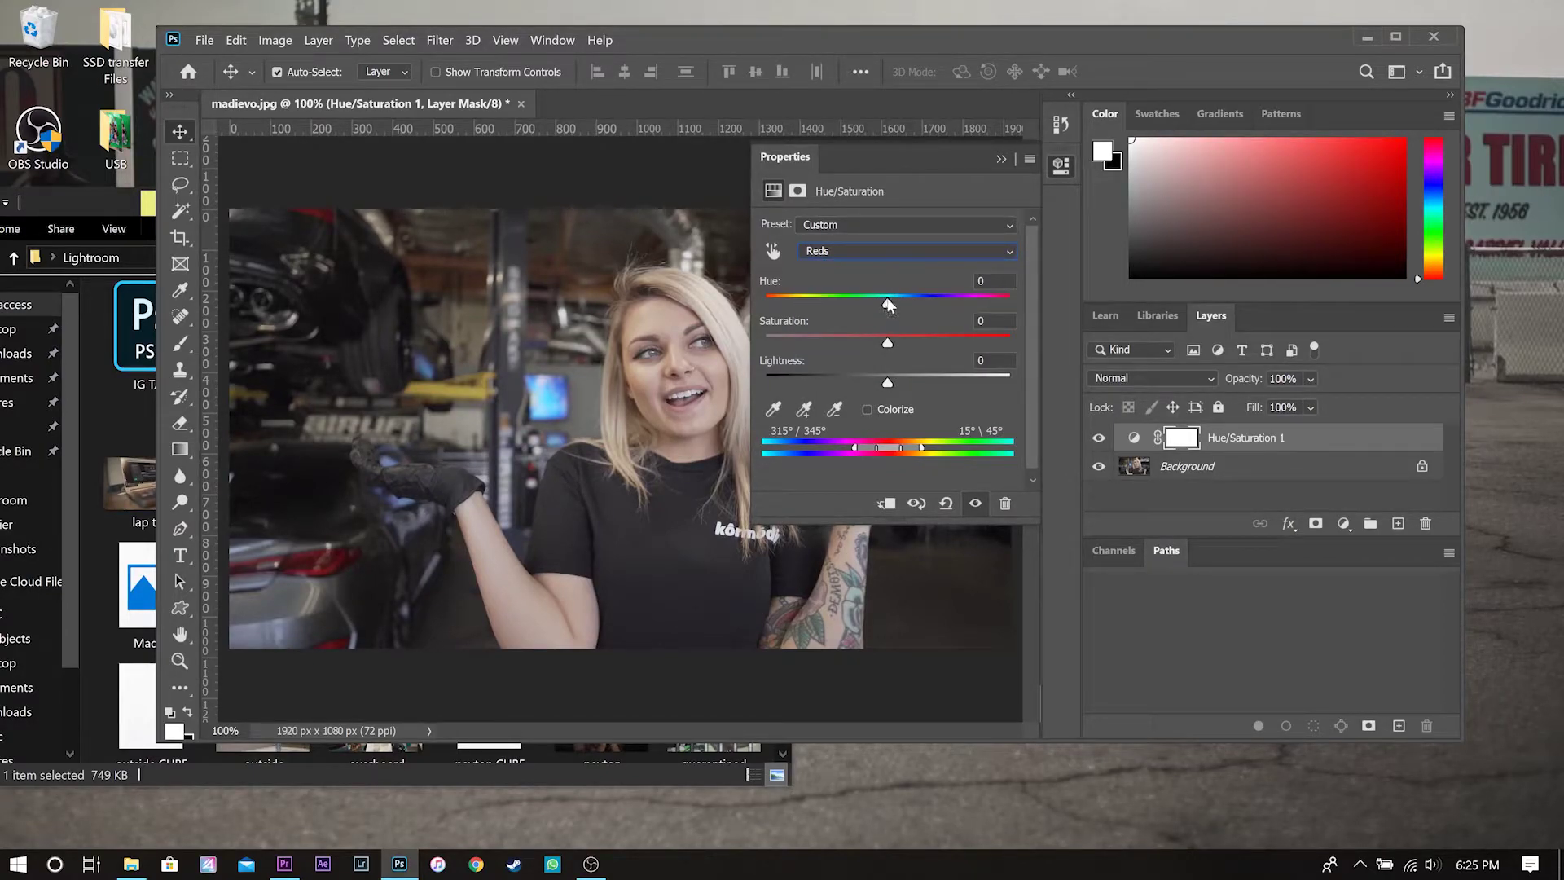
pyautogui.moveTo(888, 304); pyautogui.dragTo(892, 383)
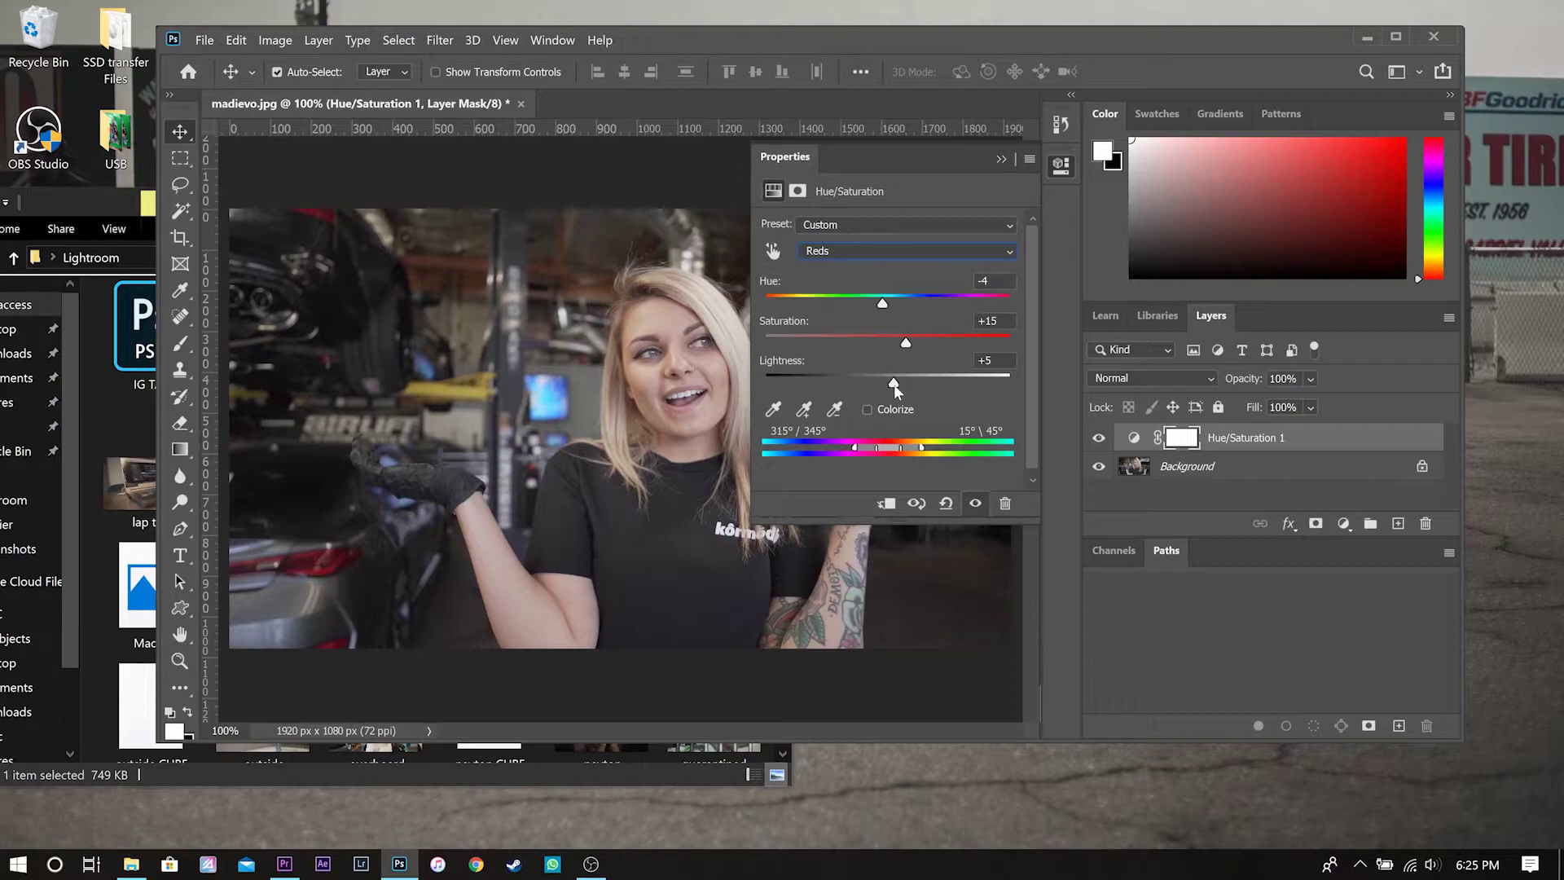
# Step: Set the Yellows hue to -9, Reds hue to +2 and Greens hue to -28
pyautogui.click(873, 246)
pyautogui.click(871, 299)
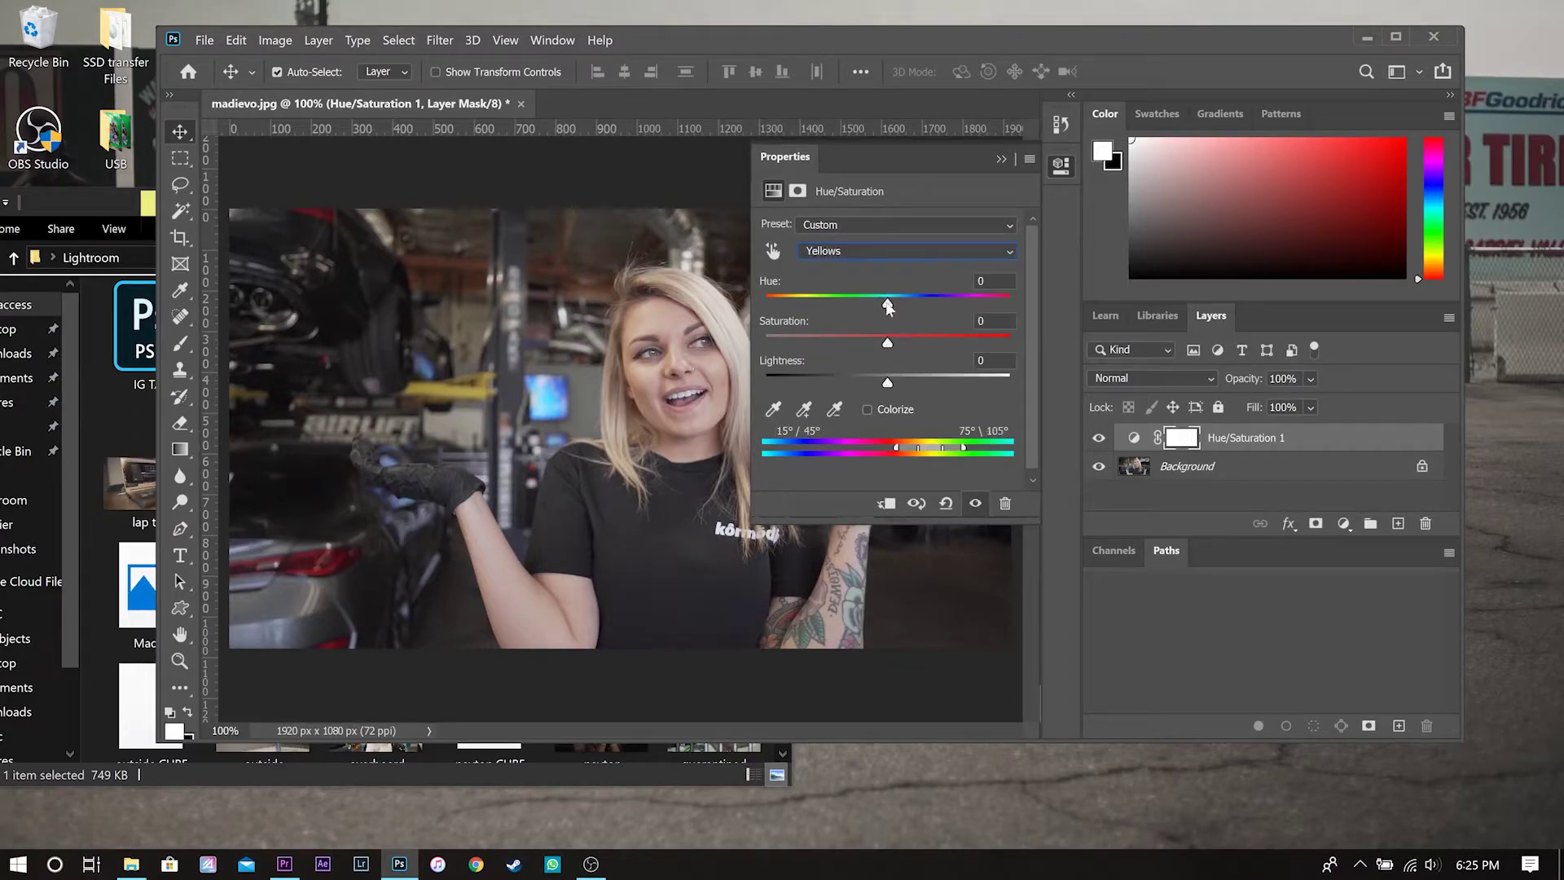
pyautogui.moveTo(888, 306)
pyautogui.mouseDown()
pyautogui.moveTo(863, 307)
pyautogui.moveTo(904, 340)
pyautogui.moveTo(887, 310)
pyautogui.mouseUp()
pyautogui.click(910, 254)
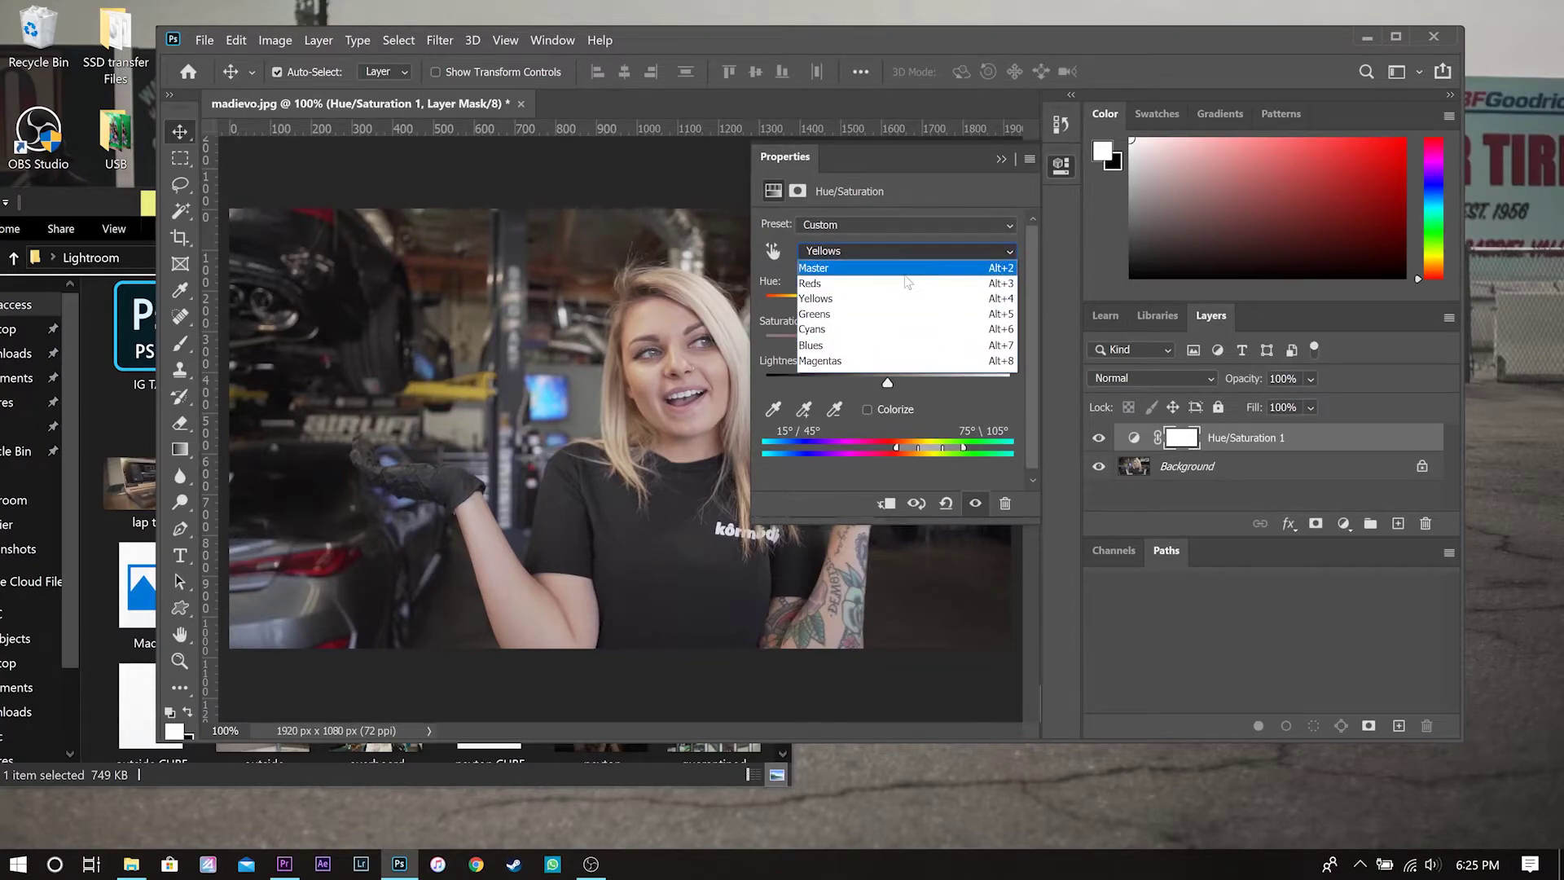
pyautogui.click(907, 282)
pyautogui.moveTo(879, 307); pyautogui.dragTo(891, 311)
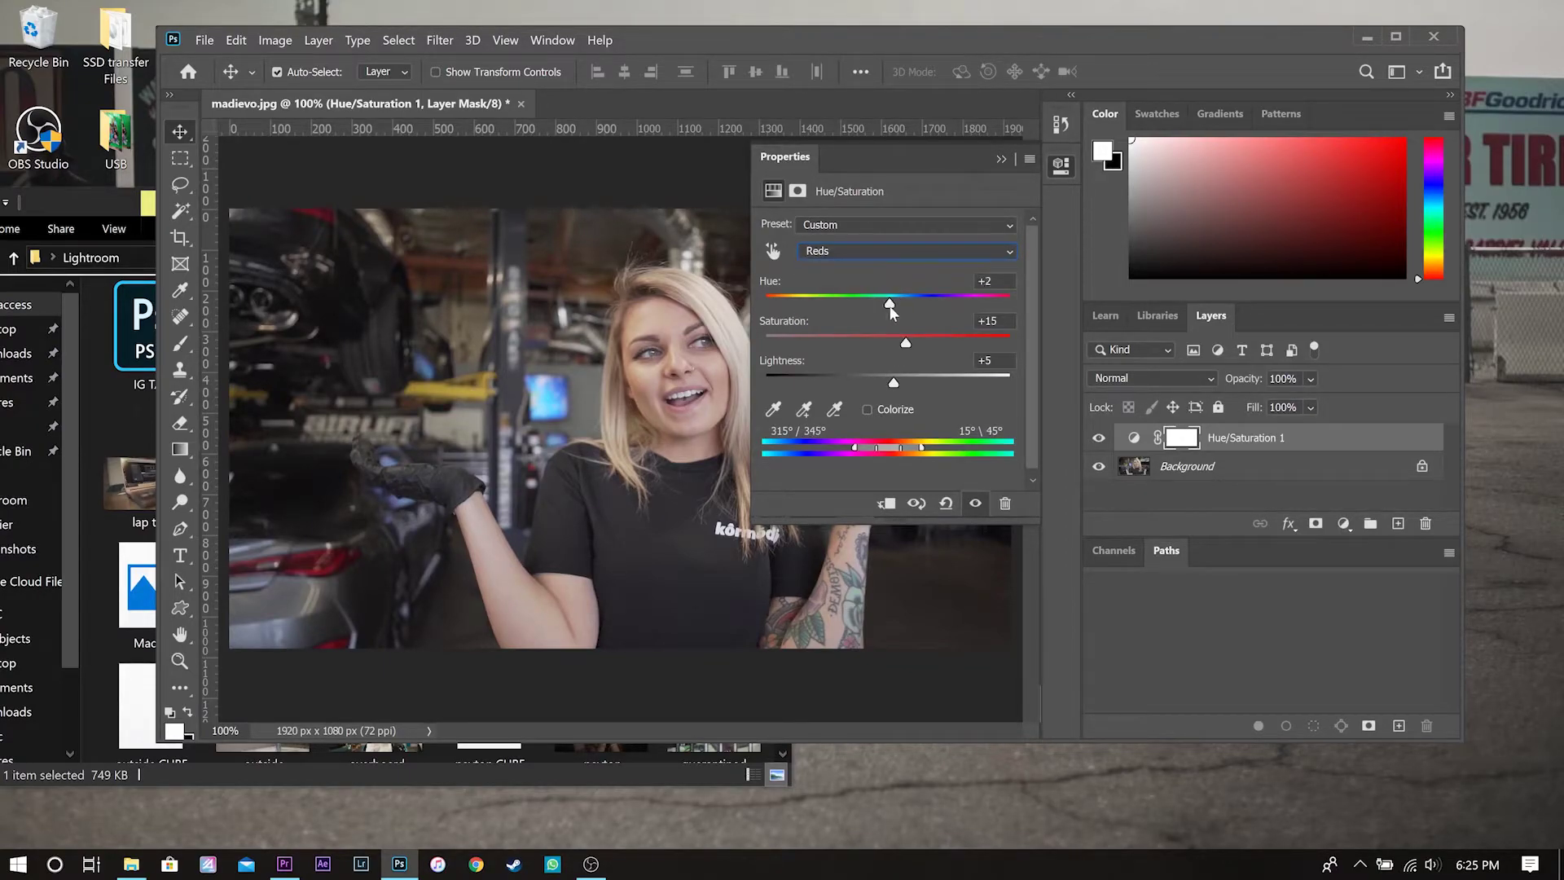
pyautogui.click(907, 252)
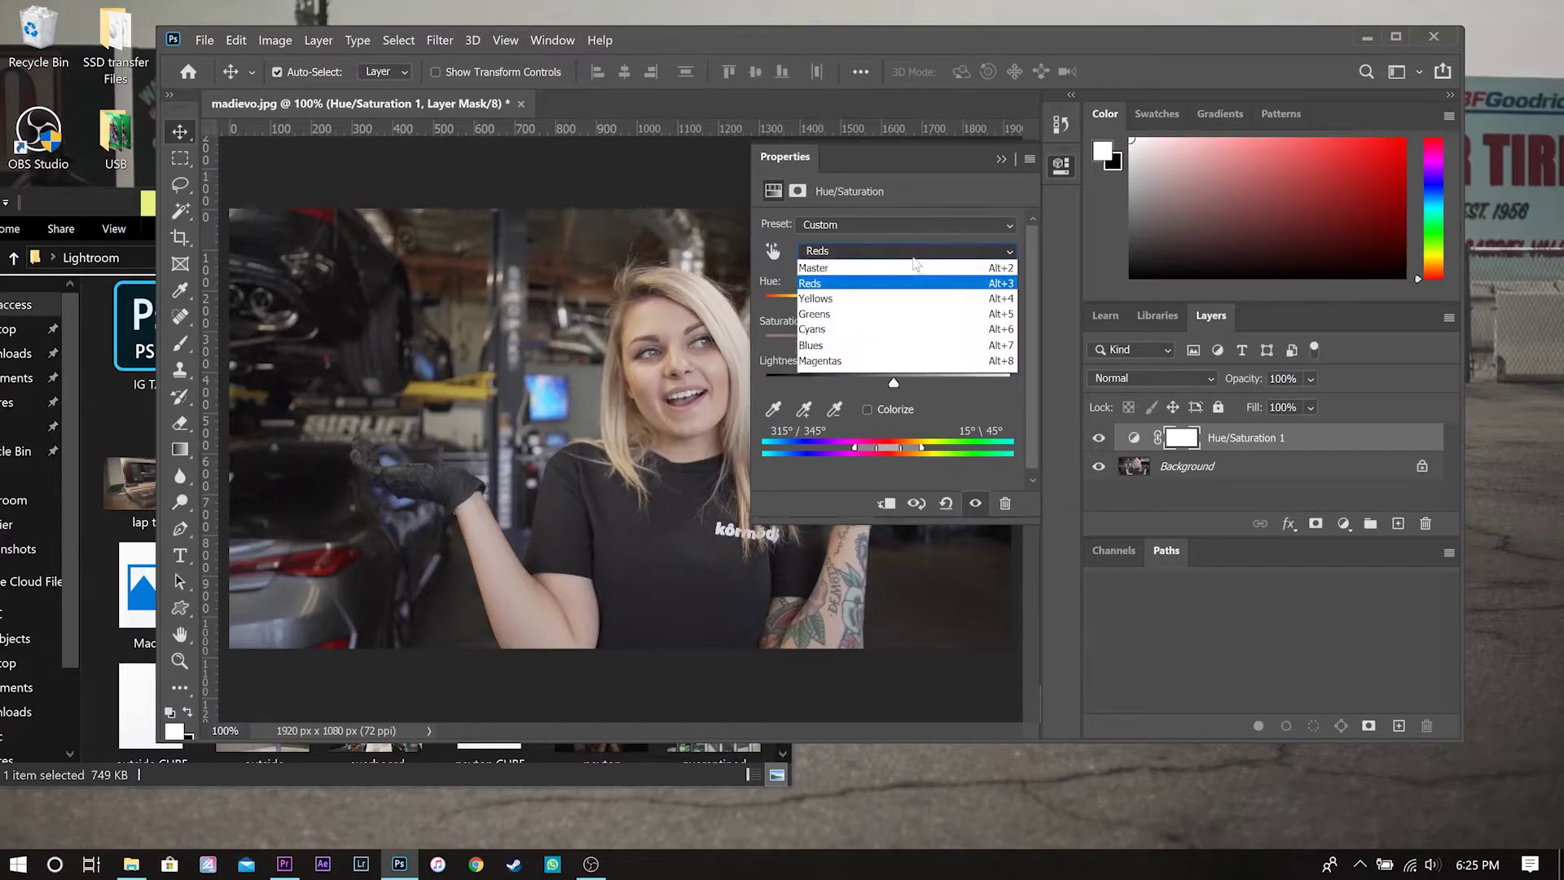
pyautogui.click(909, 316)
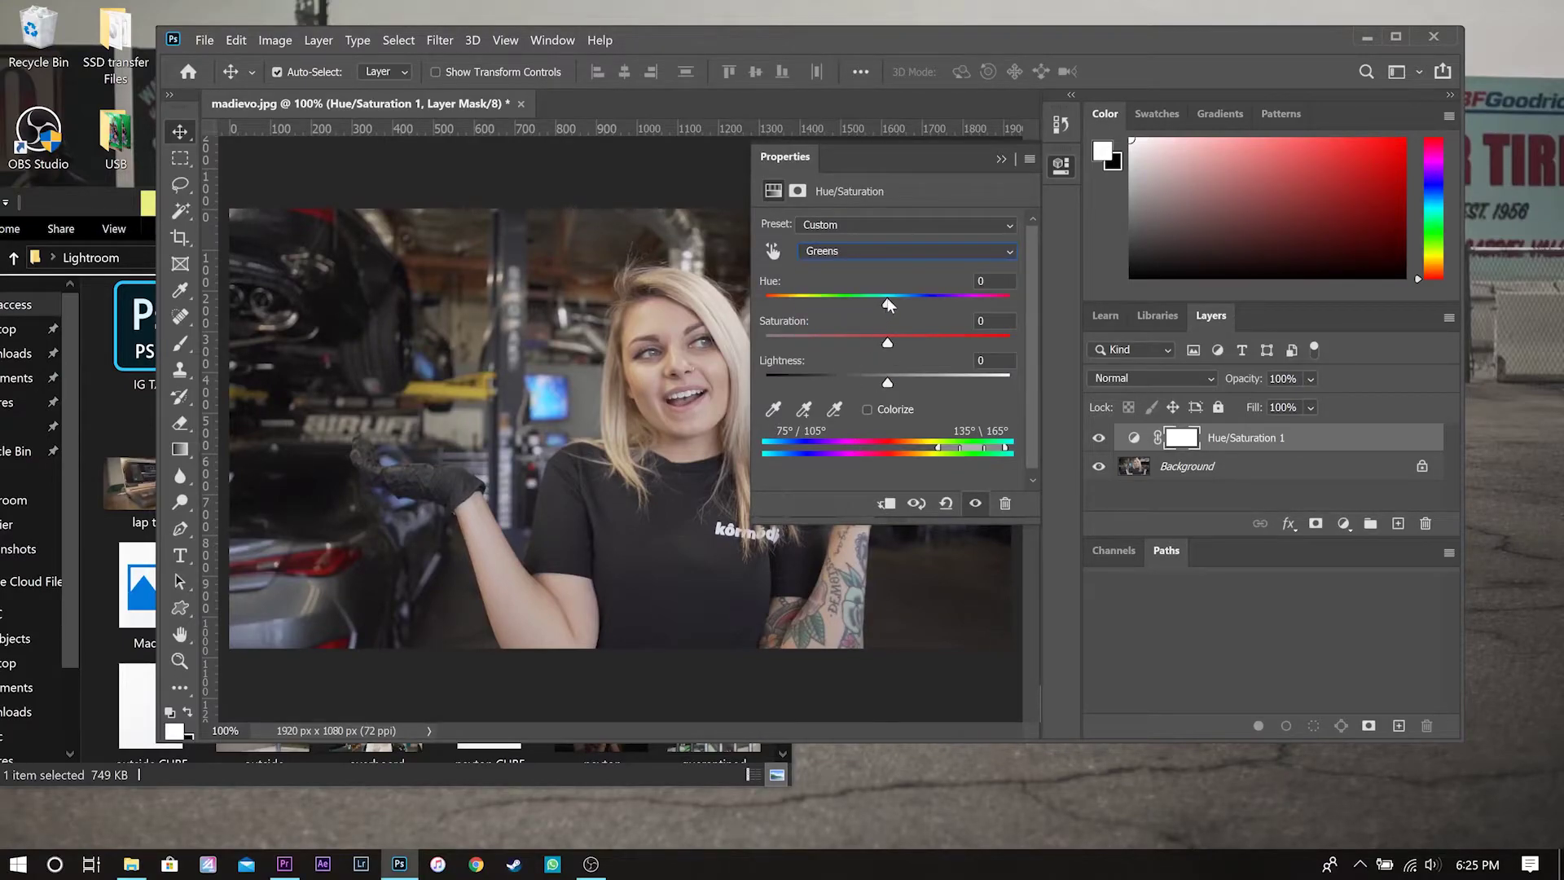
pyautogui.moveTo(883, 301); pyautogui.dragTo(852, 310)
pyautogui.click(1068, 512)
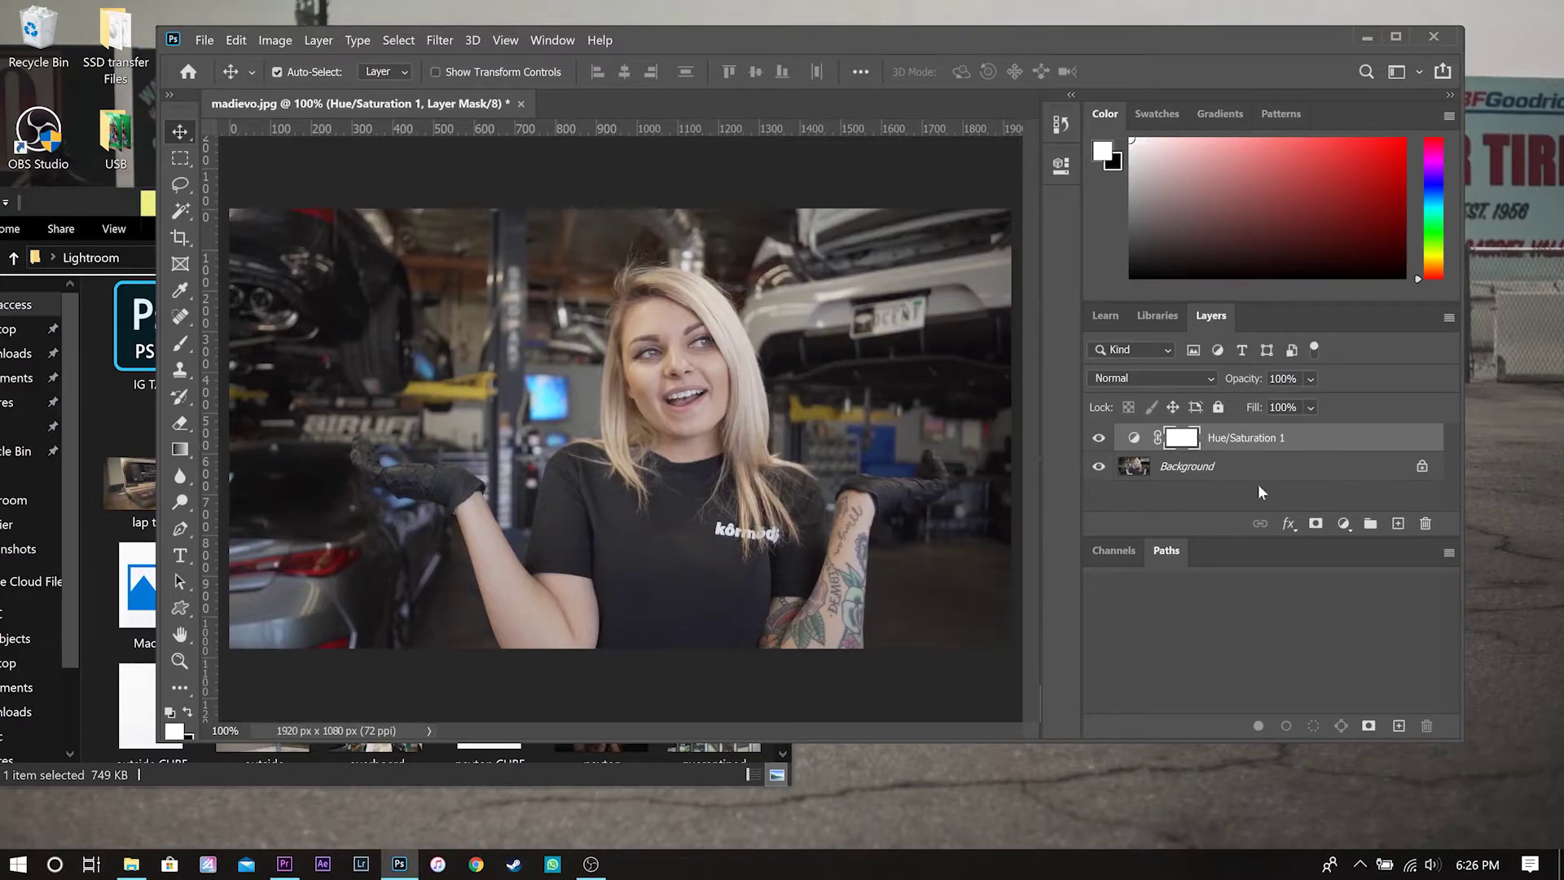
pyautogui.click(1342, 524)
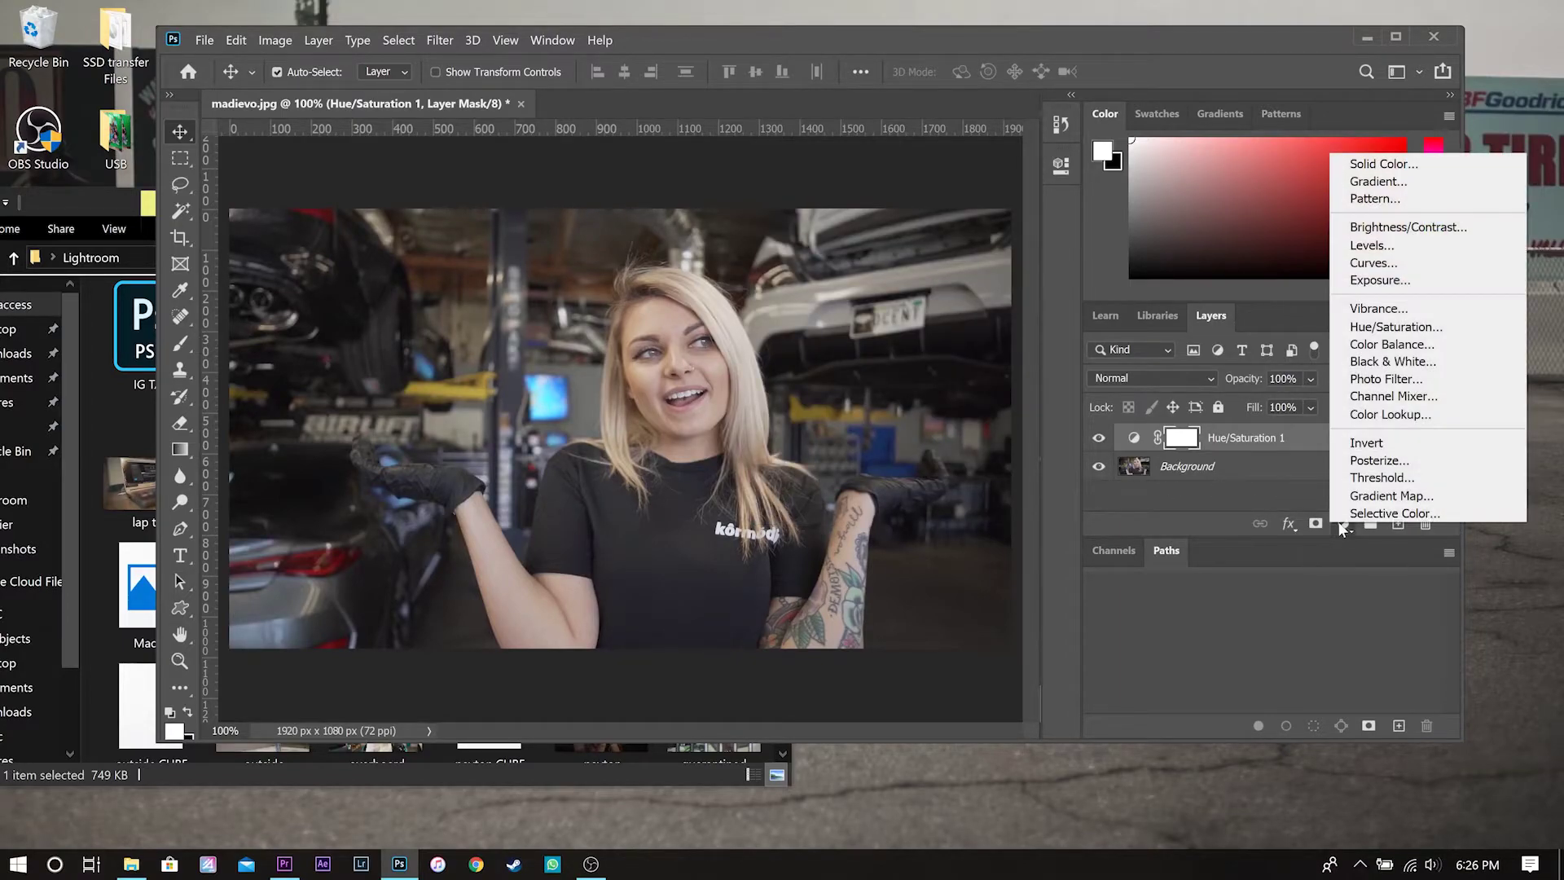
# Step: Add a Color Balance layer with Highlights set to Red +9 and Yellow -10
pyautogui.click(1438, 348)
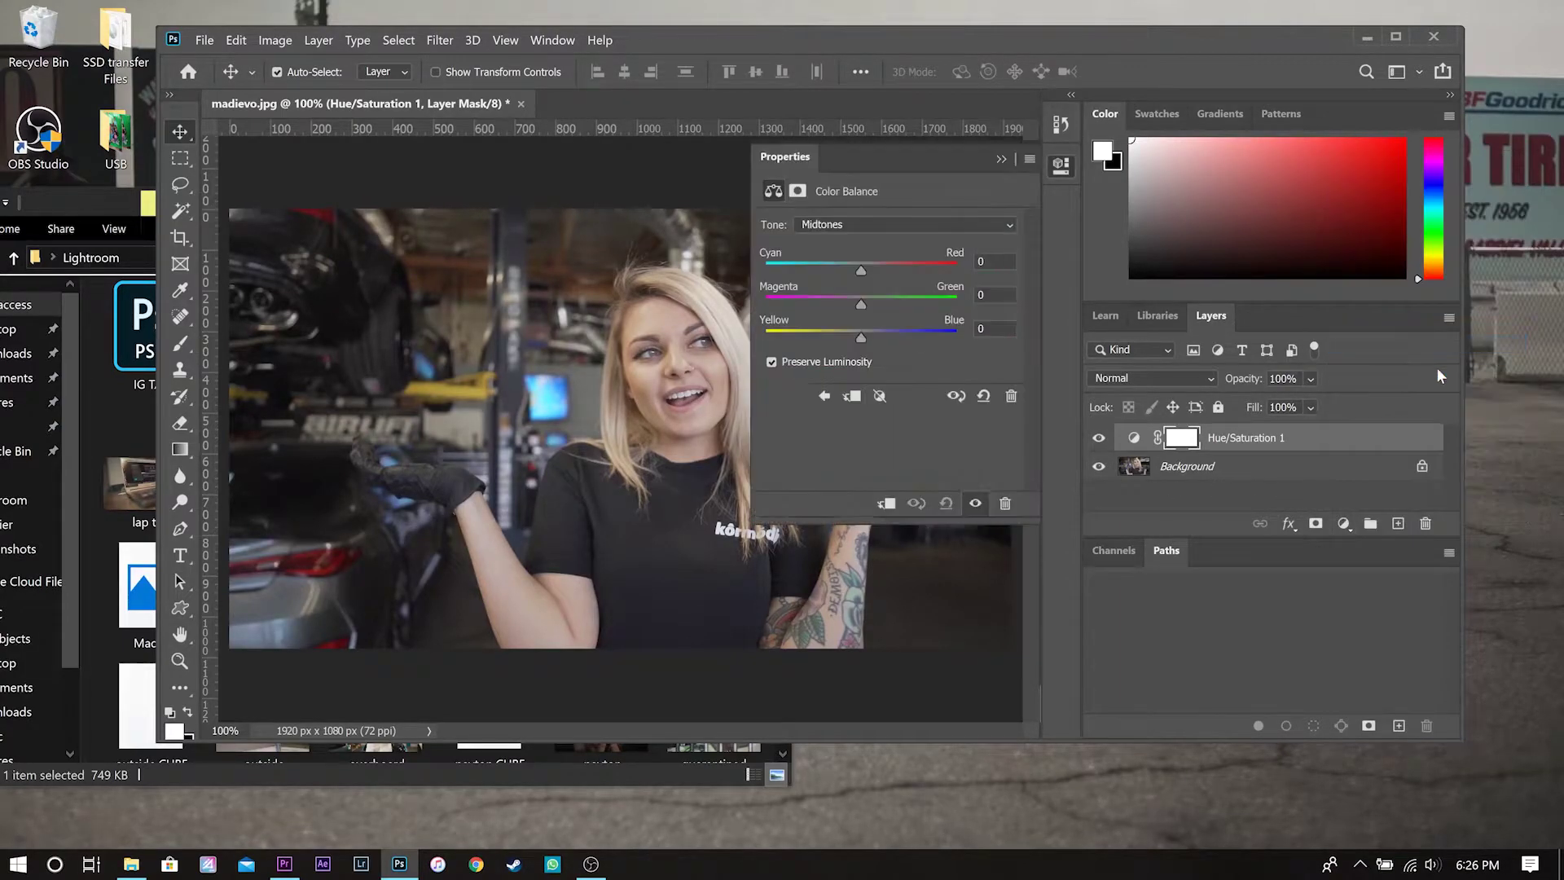
pyautogui.click(896, 227)
pyautogui.click(884, 273)
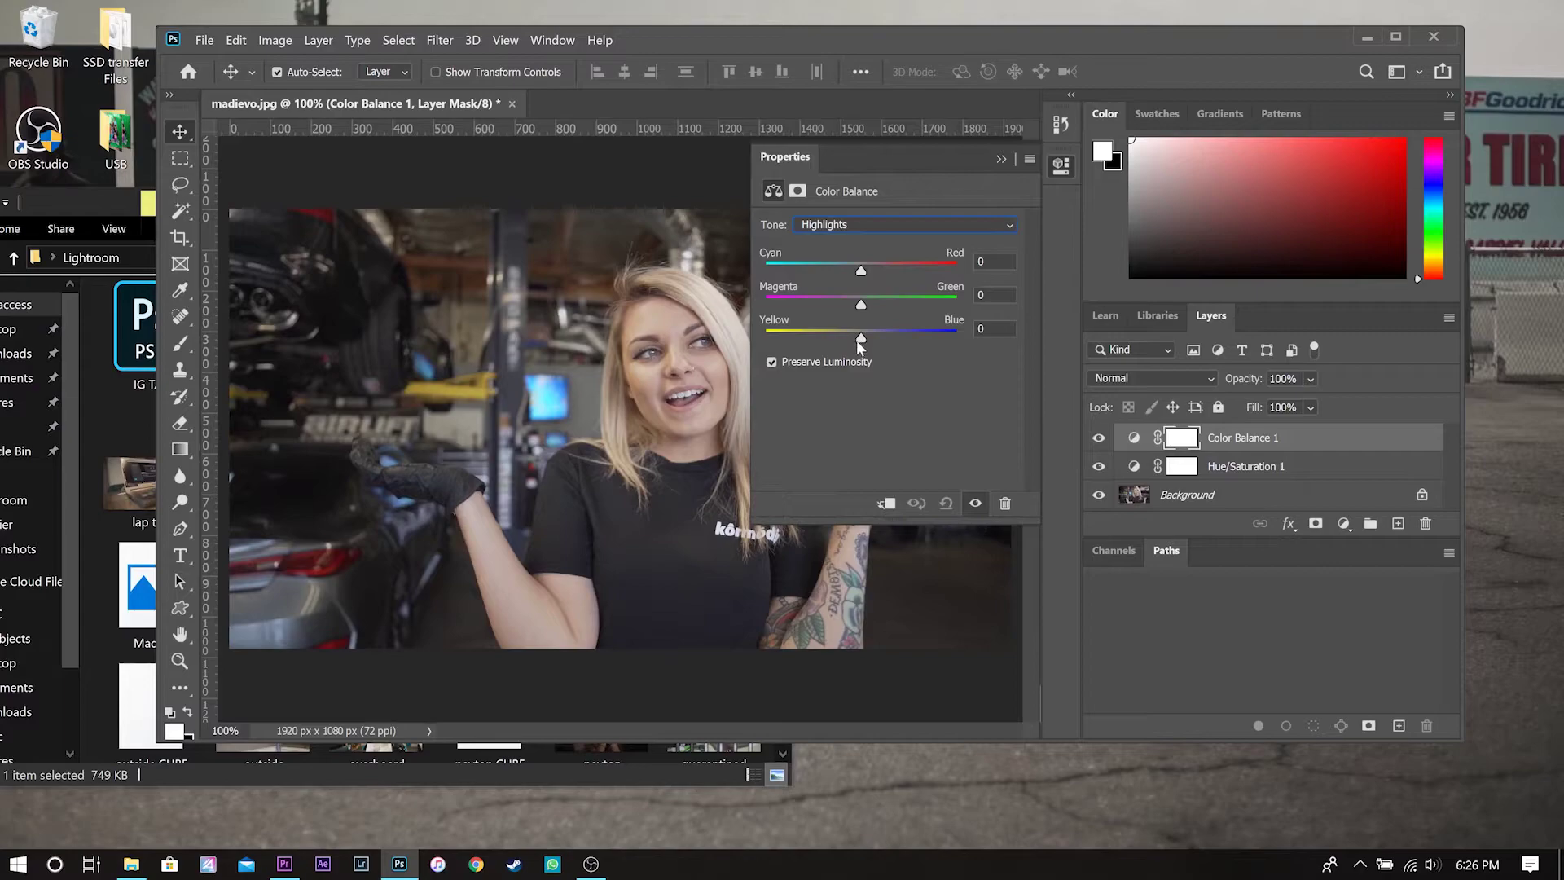
pyautogui.moveTo(860, 343); pyautogui.dragTo(852, 343)
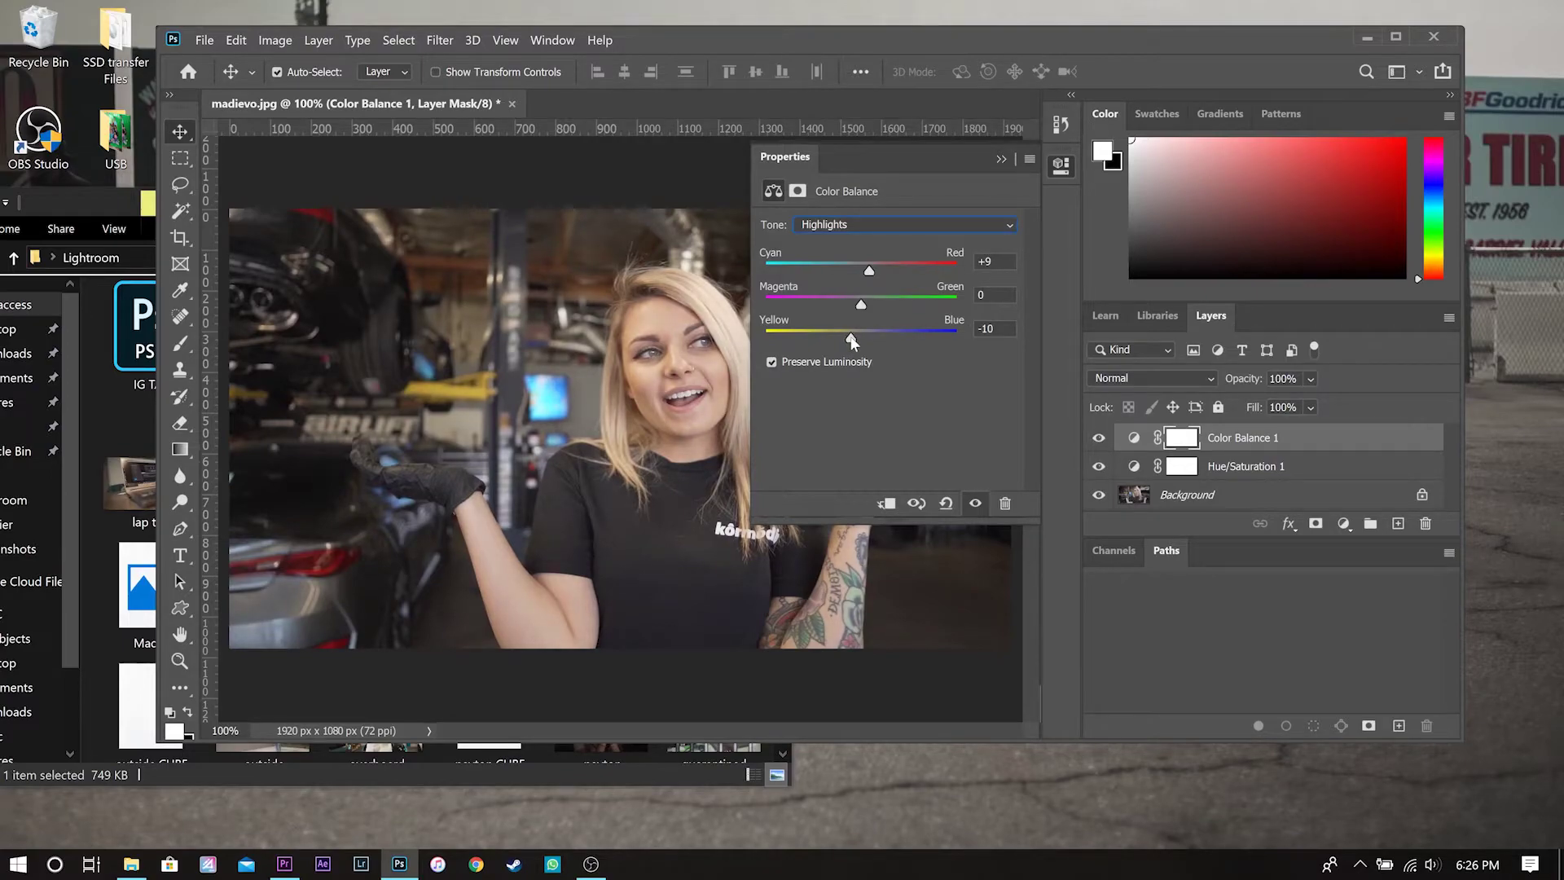
# Step: Set the Color Balance Shadows to Red +1 and push them toward blue to +5
pyautogui.scroll(1, 897, 226)
pyautogui.click(892, 227)
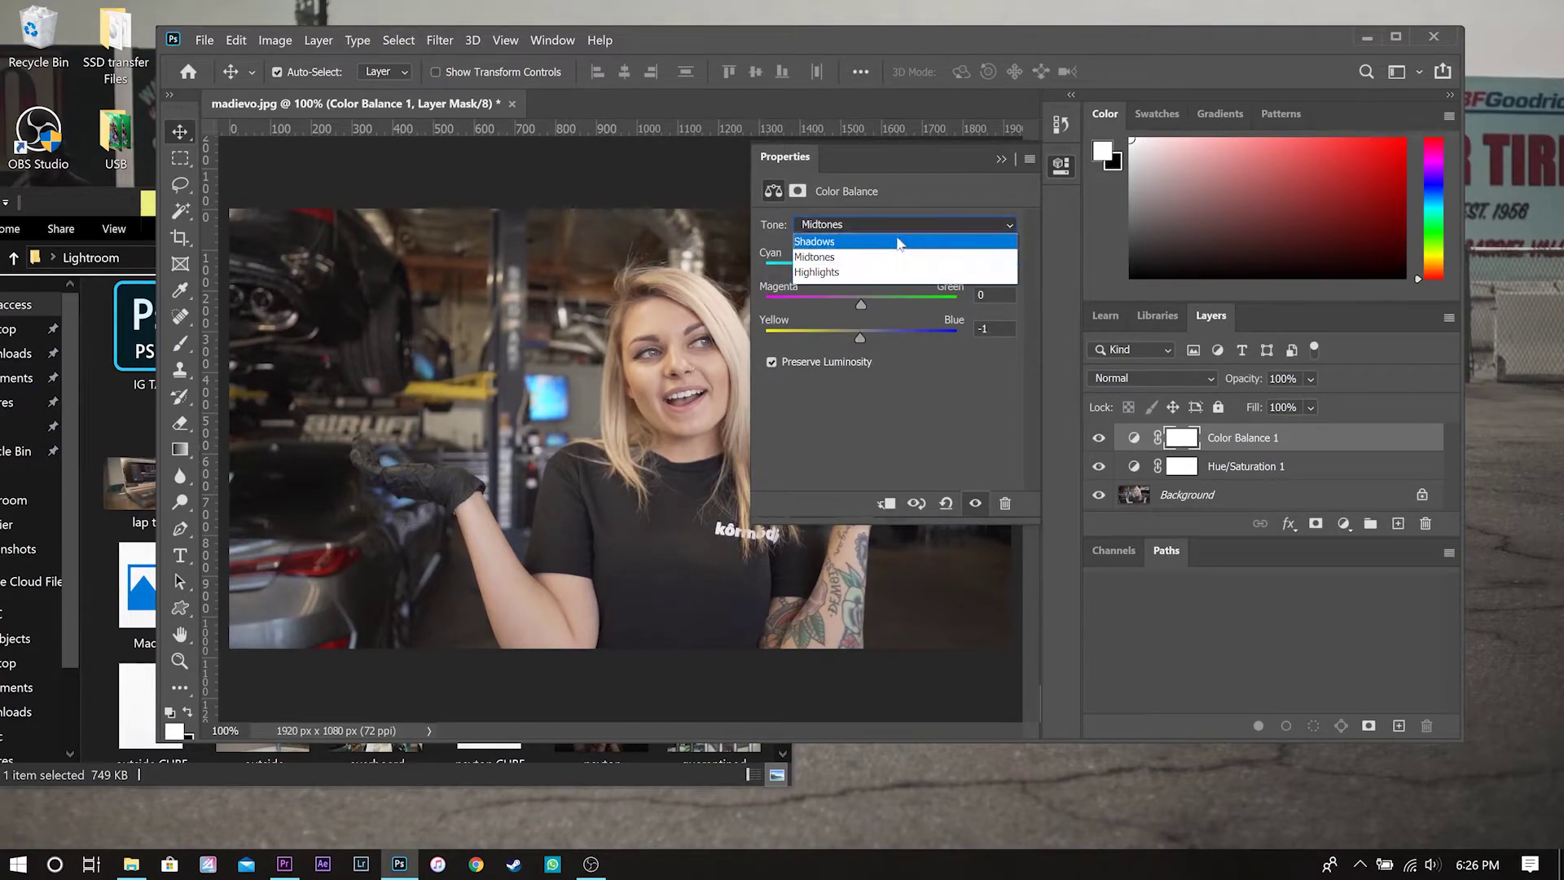
pyautogui.click(899, 242)
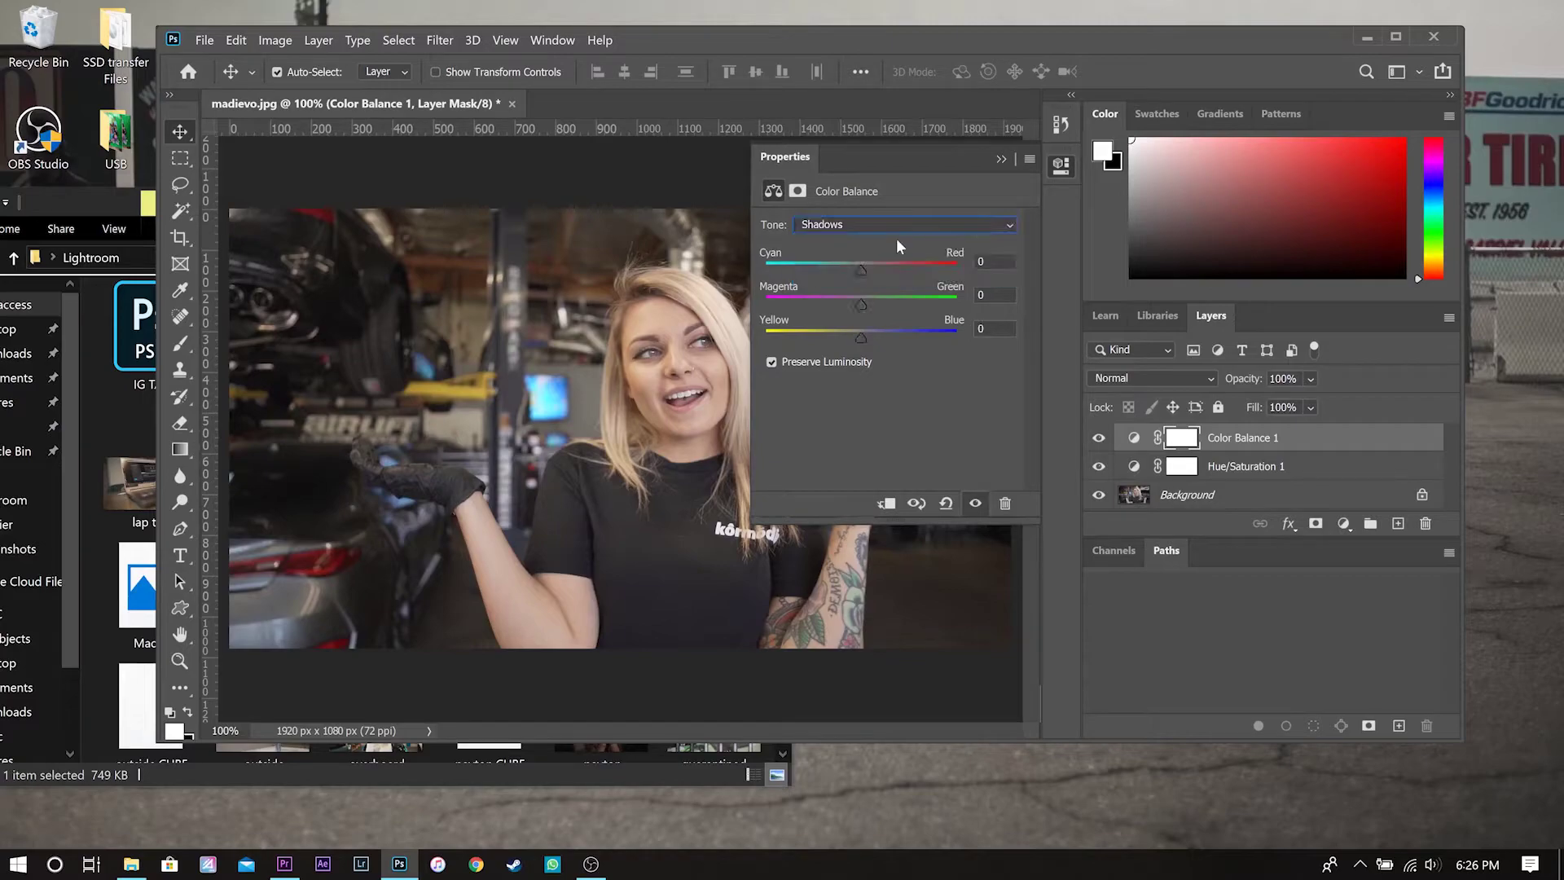
pyautogui.click(859, 272)
pyautogui.moveTo(853, 280); pyautogui.dragTo(860, 277)
pyautogui.moveTo(863, 334); pyautogui.dragTo(873, 339)
pyautogui.press('Escape')
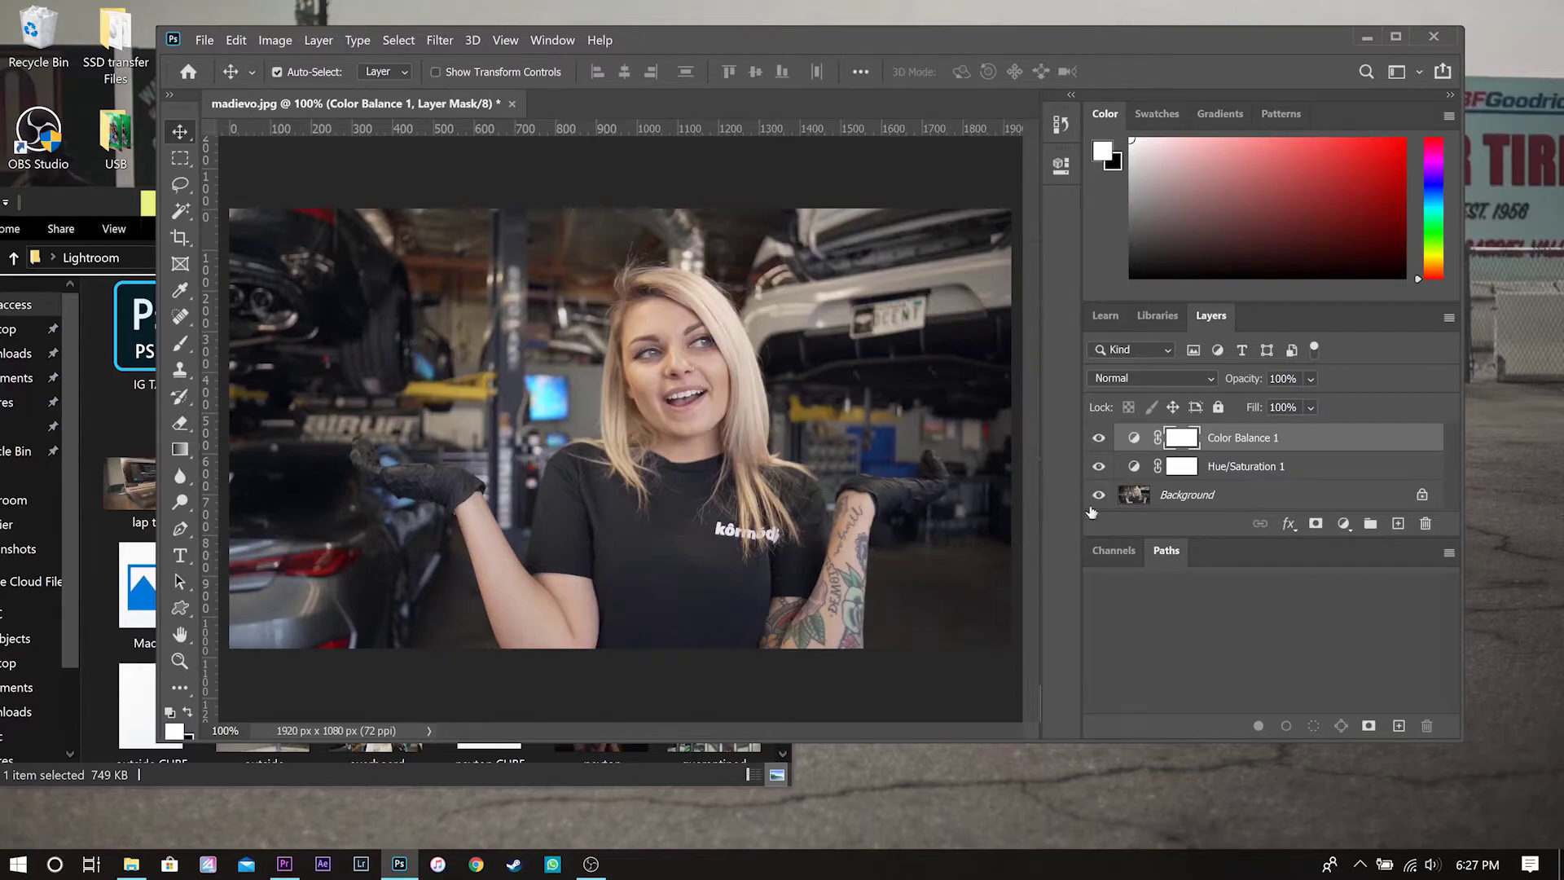
# Step: Add a Vibrance layer on top of the stack with Vibrance +8 and Saturation +11
pyautogui.click(1100, 439)
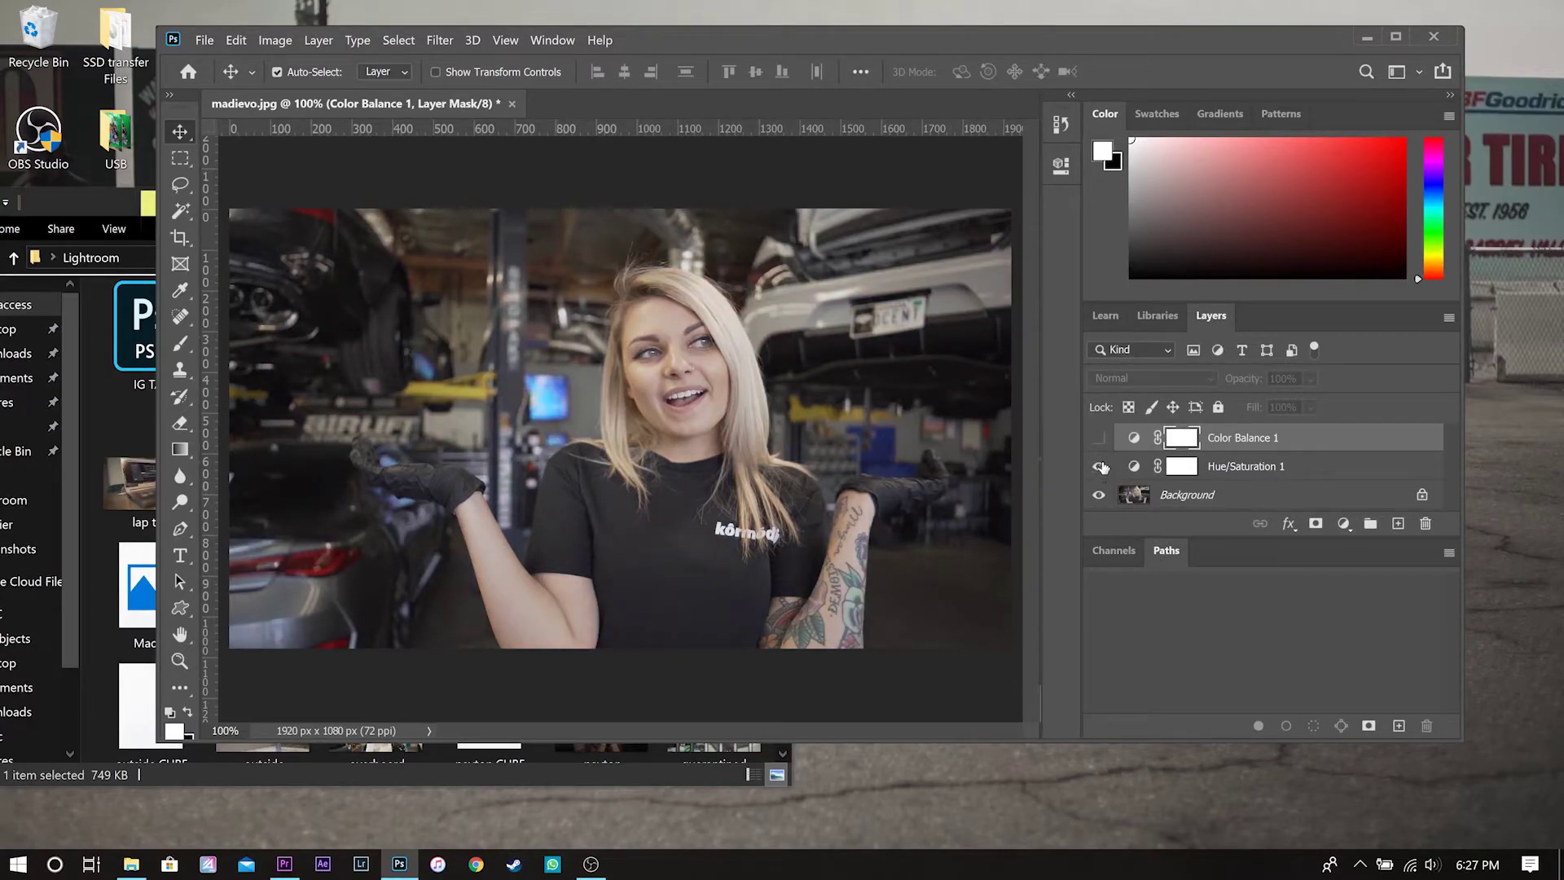
pyautogui.click(1099, 439)
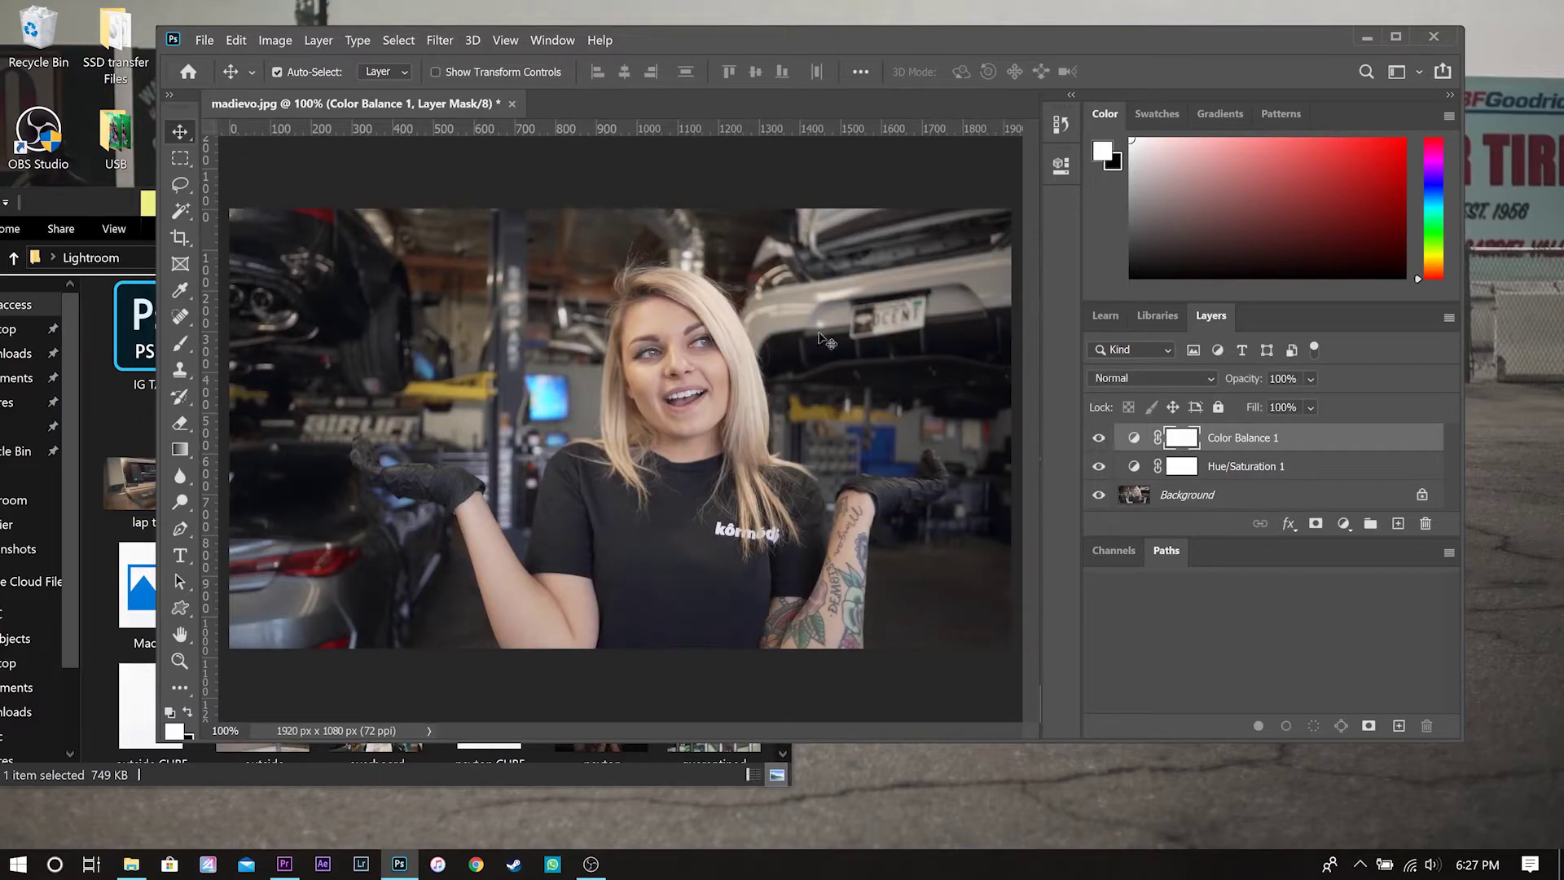
pyautogui.click(1344, 523)
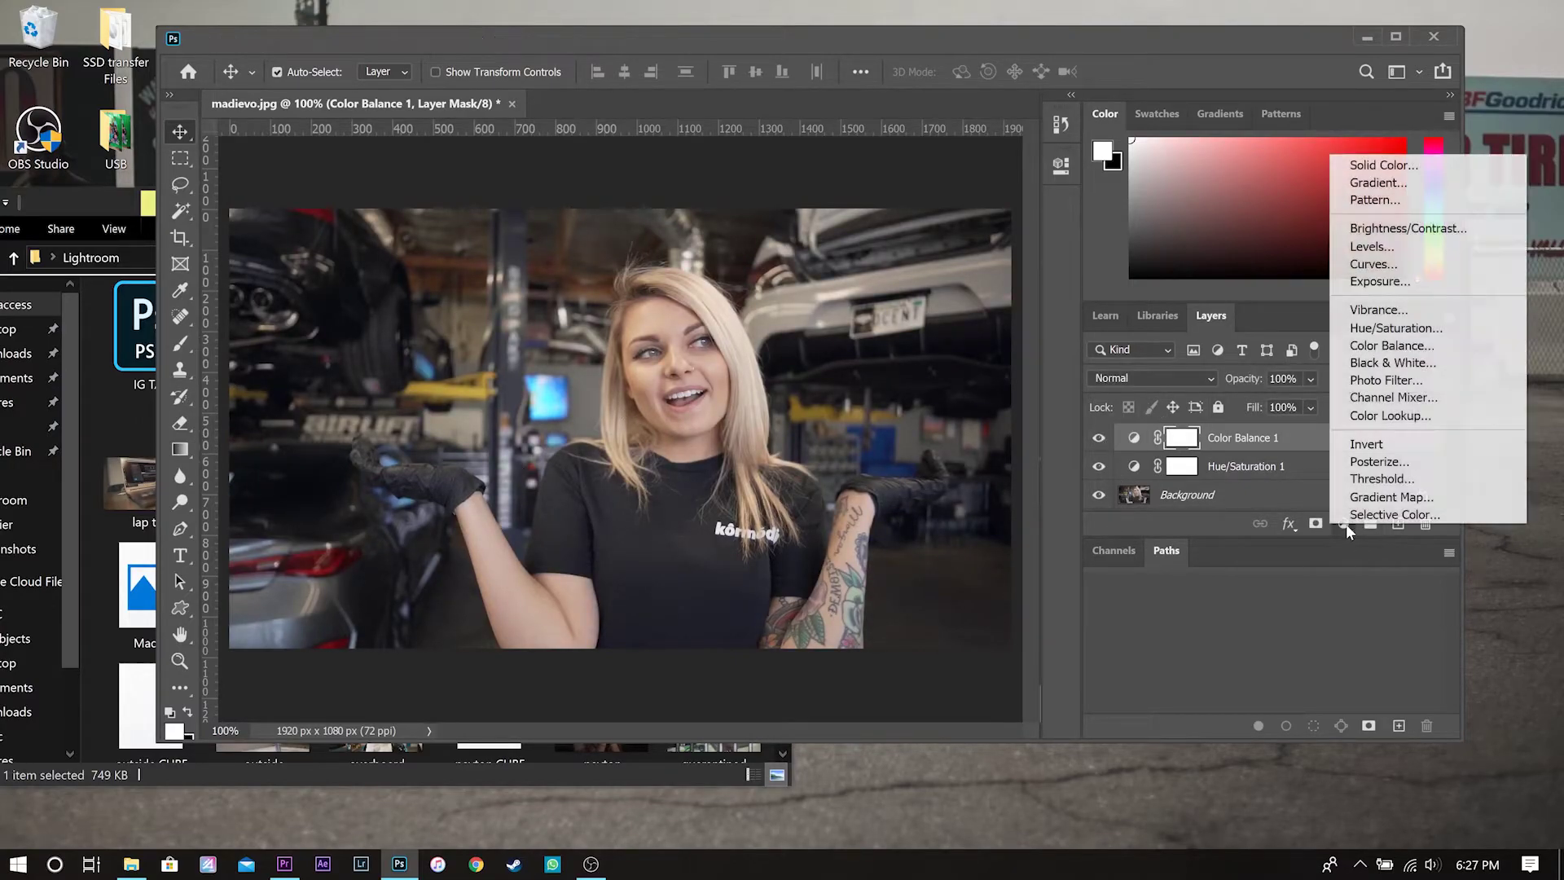
pyautogui.click(1369, 322)
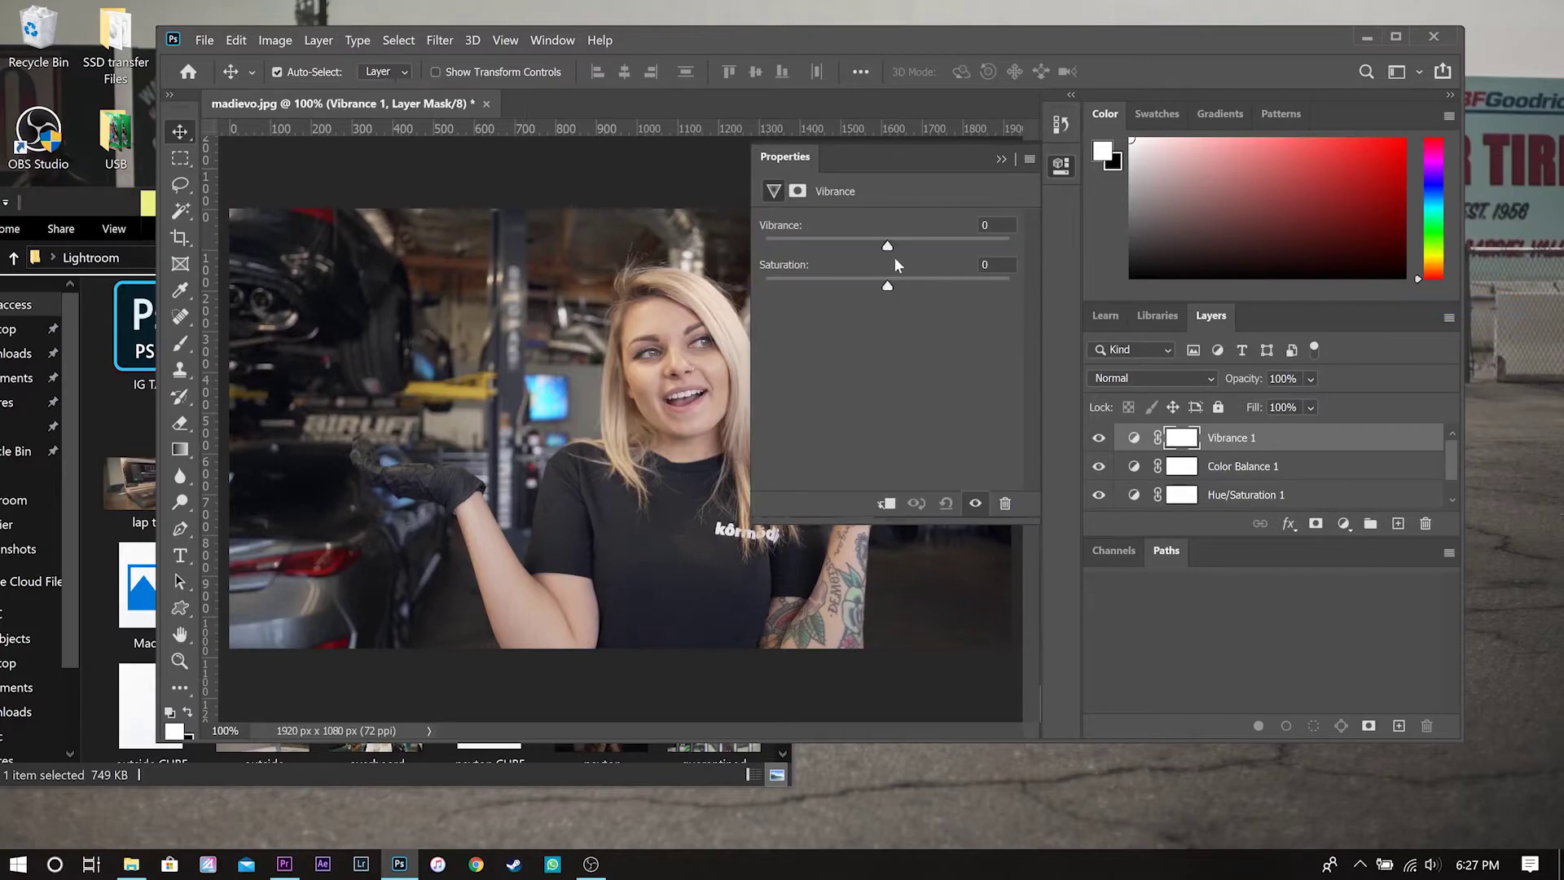
pyautogui.moveTo(887, 245); pyautogui.dragTo(901, 286)
pyautogui.click(1000, 157)
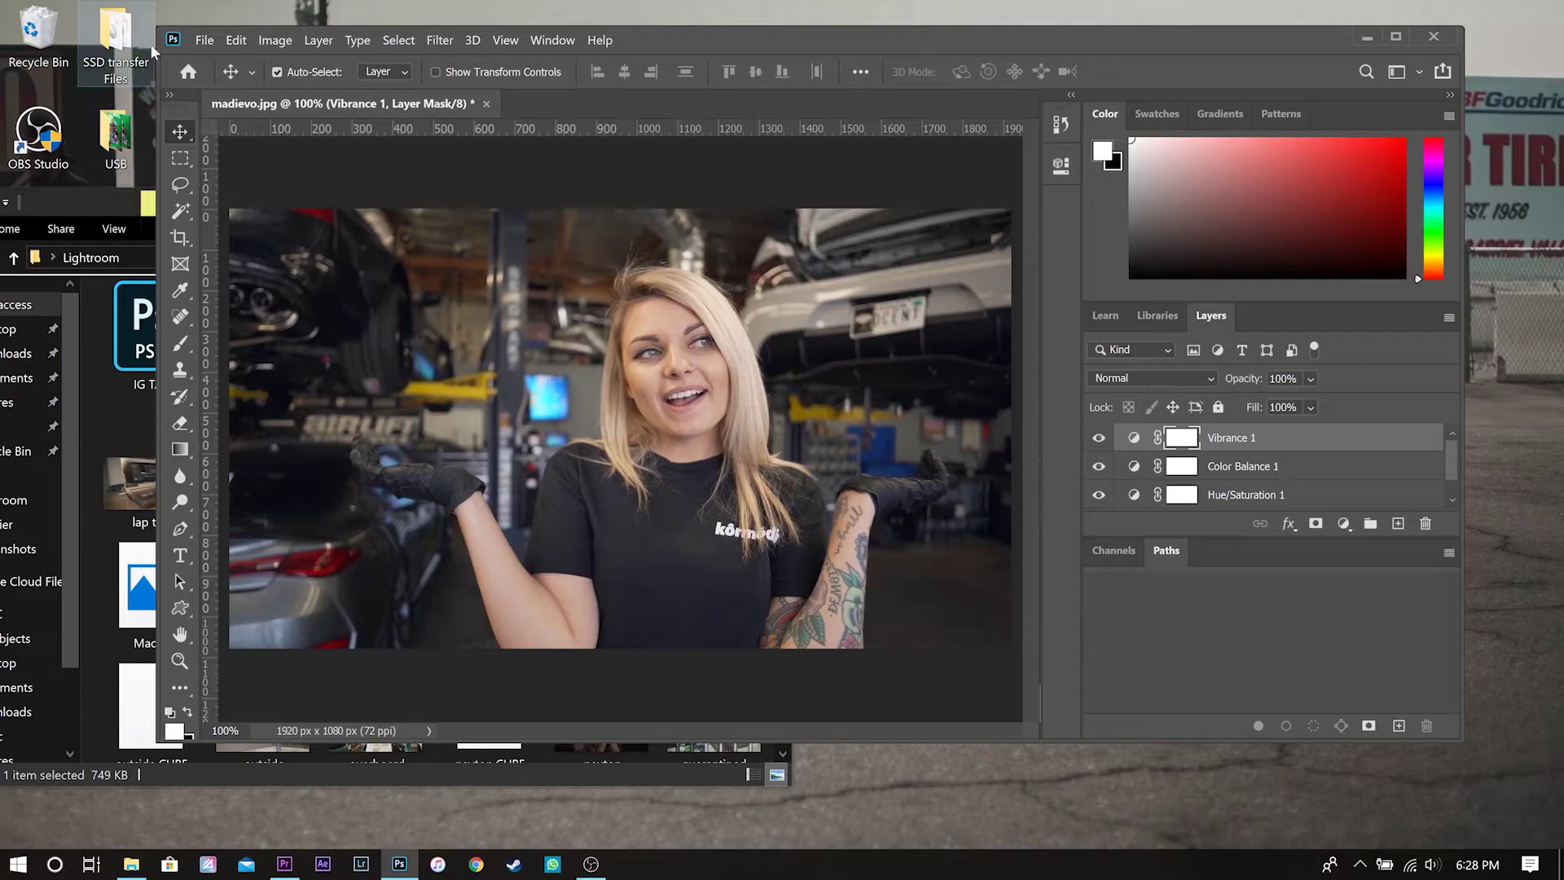
# Step: Export the grade as a CUBE lookup table (32 grid points) named madievo into Lightroom
pyautogui.click(200, 43)
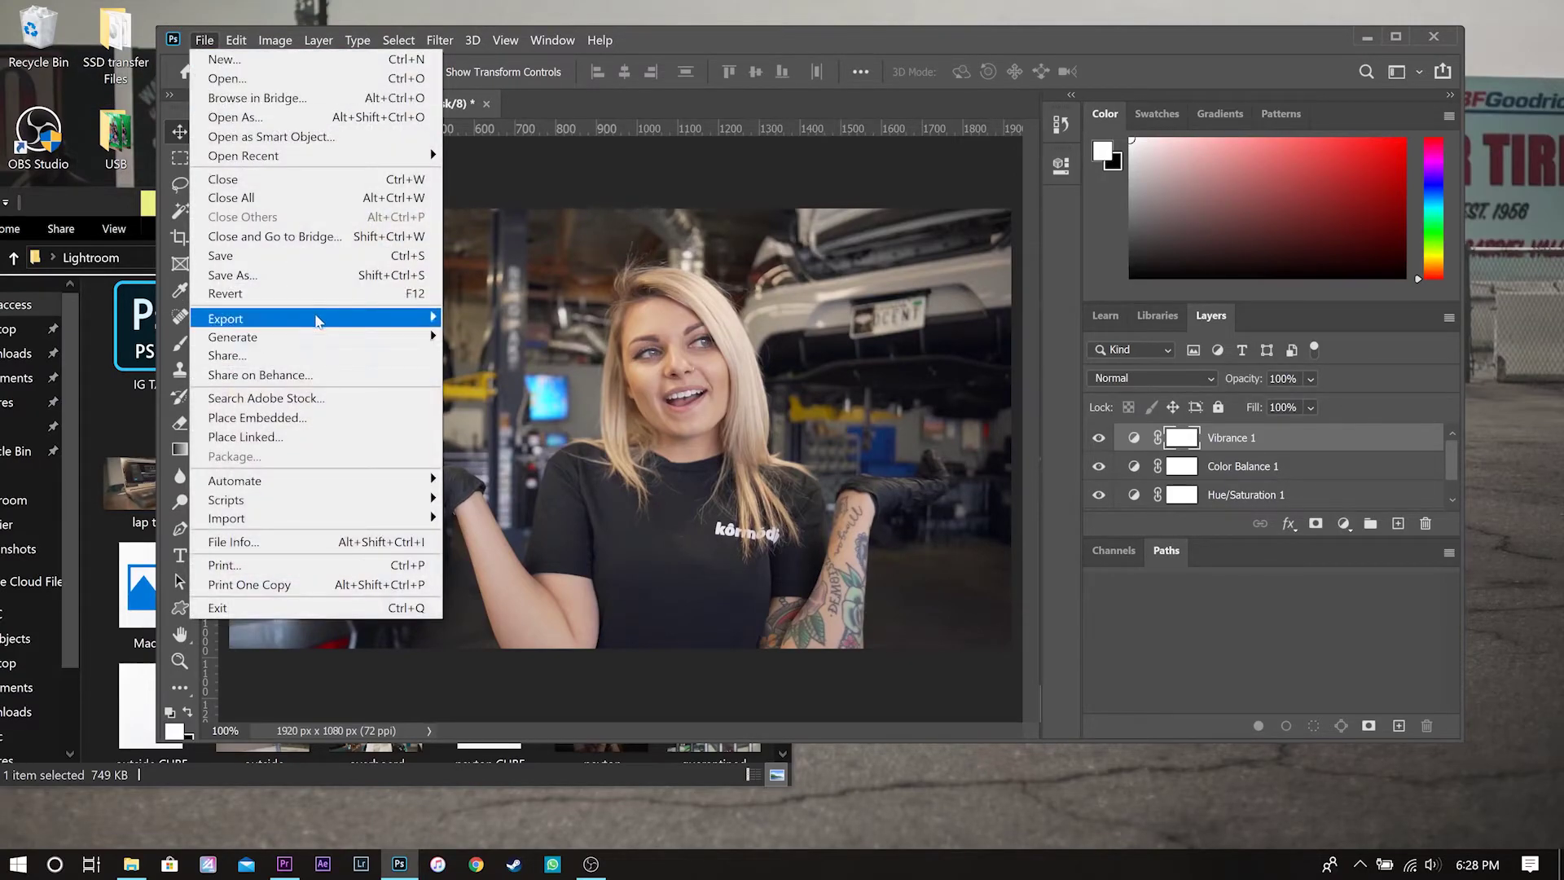
pyautogui.moveTo(316, 319)
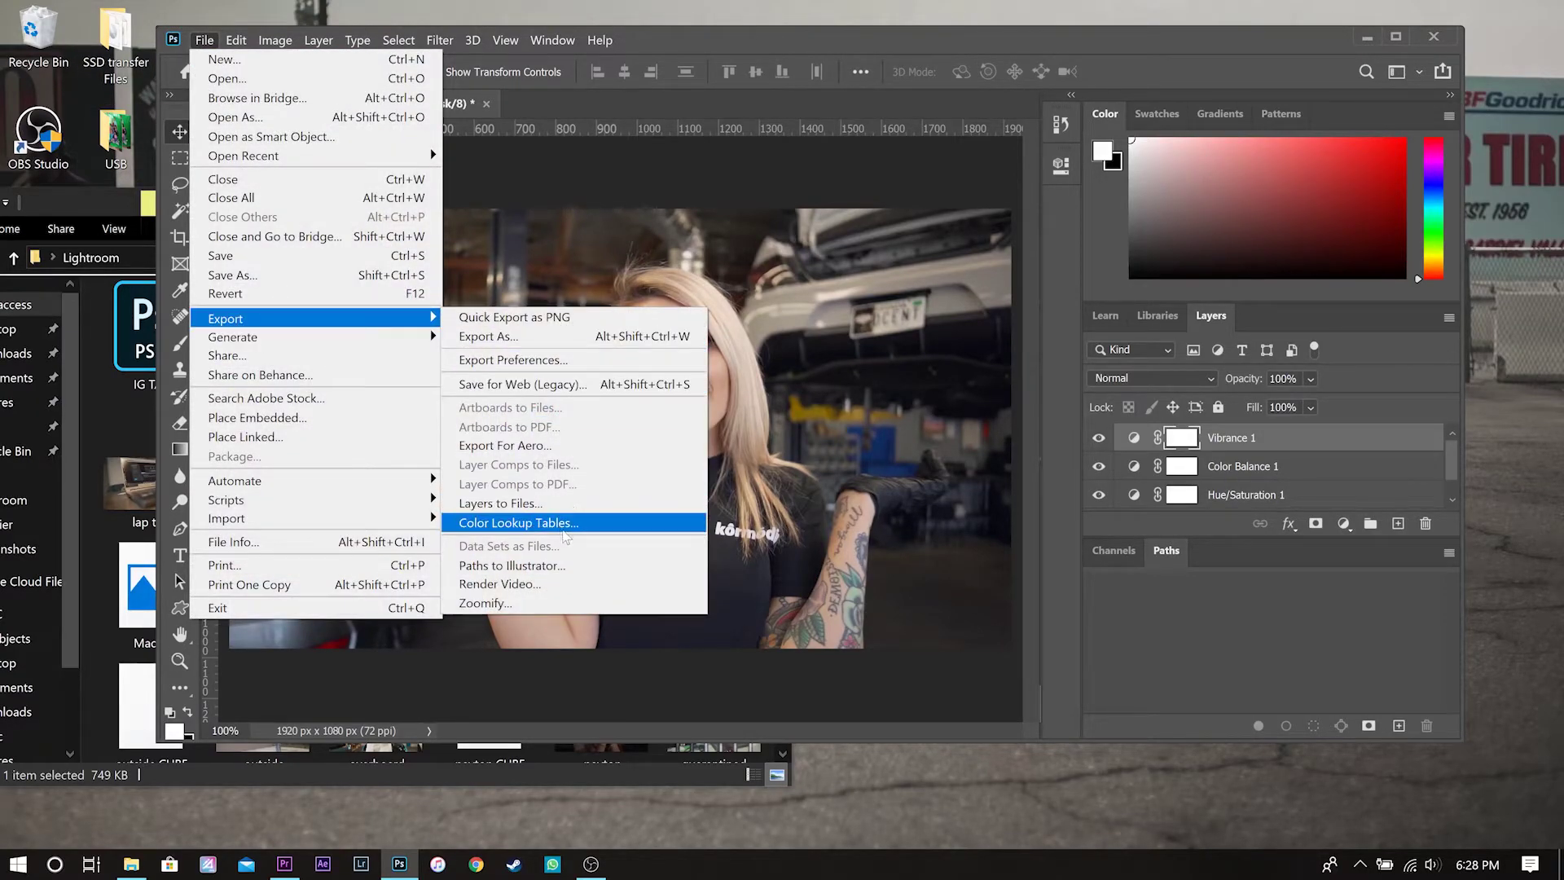
pyautogui.click(568, 524)
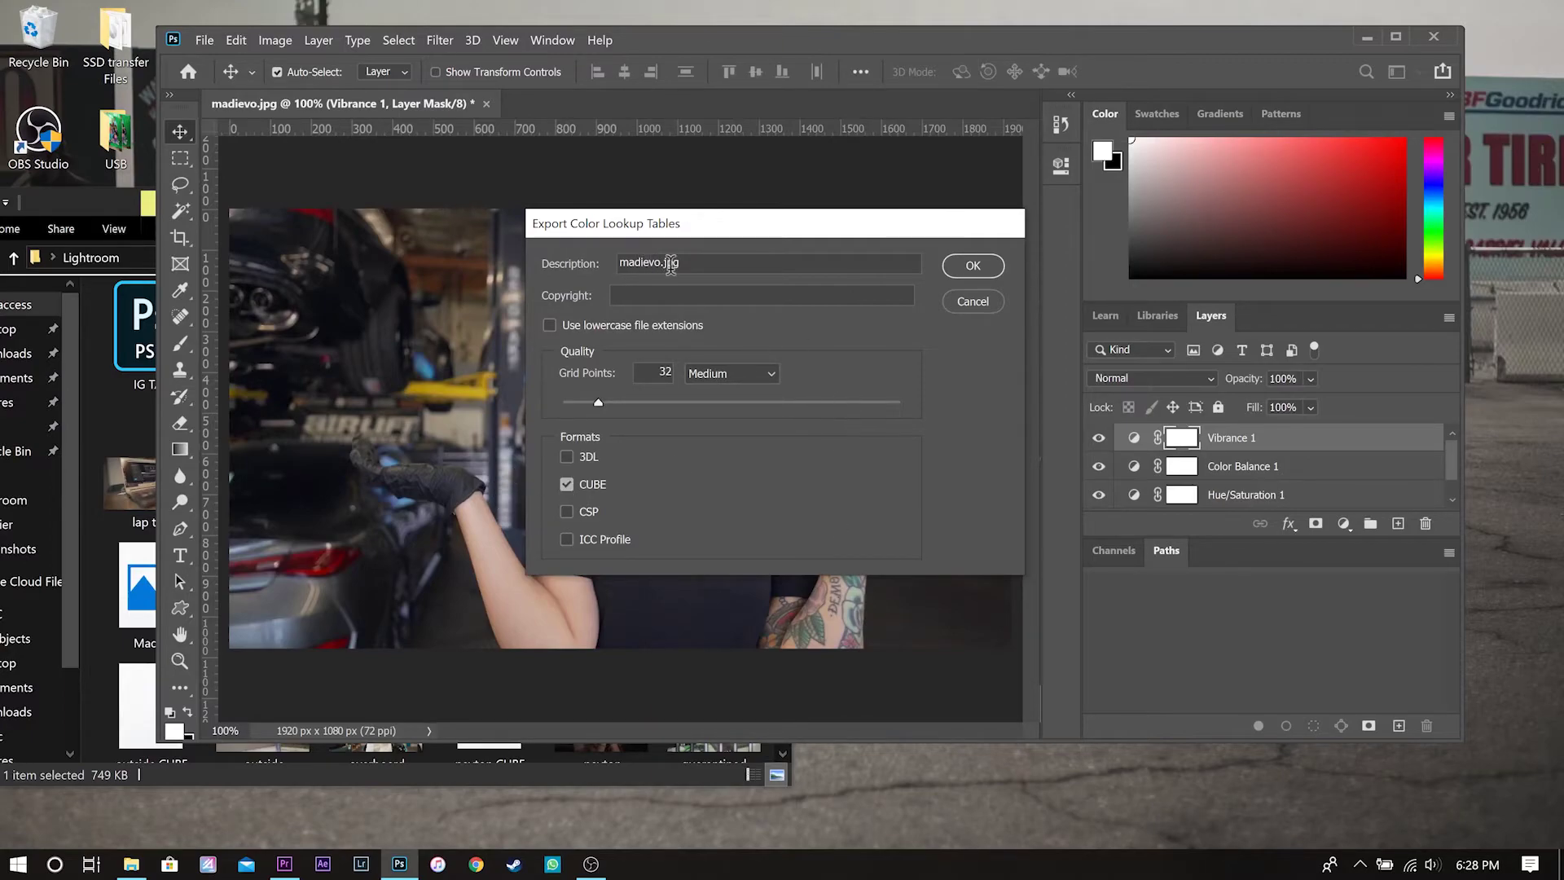
pyautogui.click(985, 271)
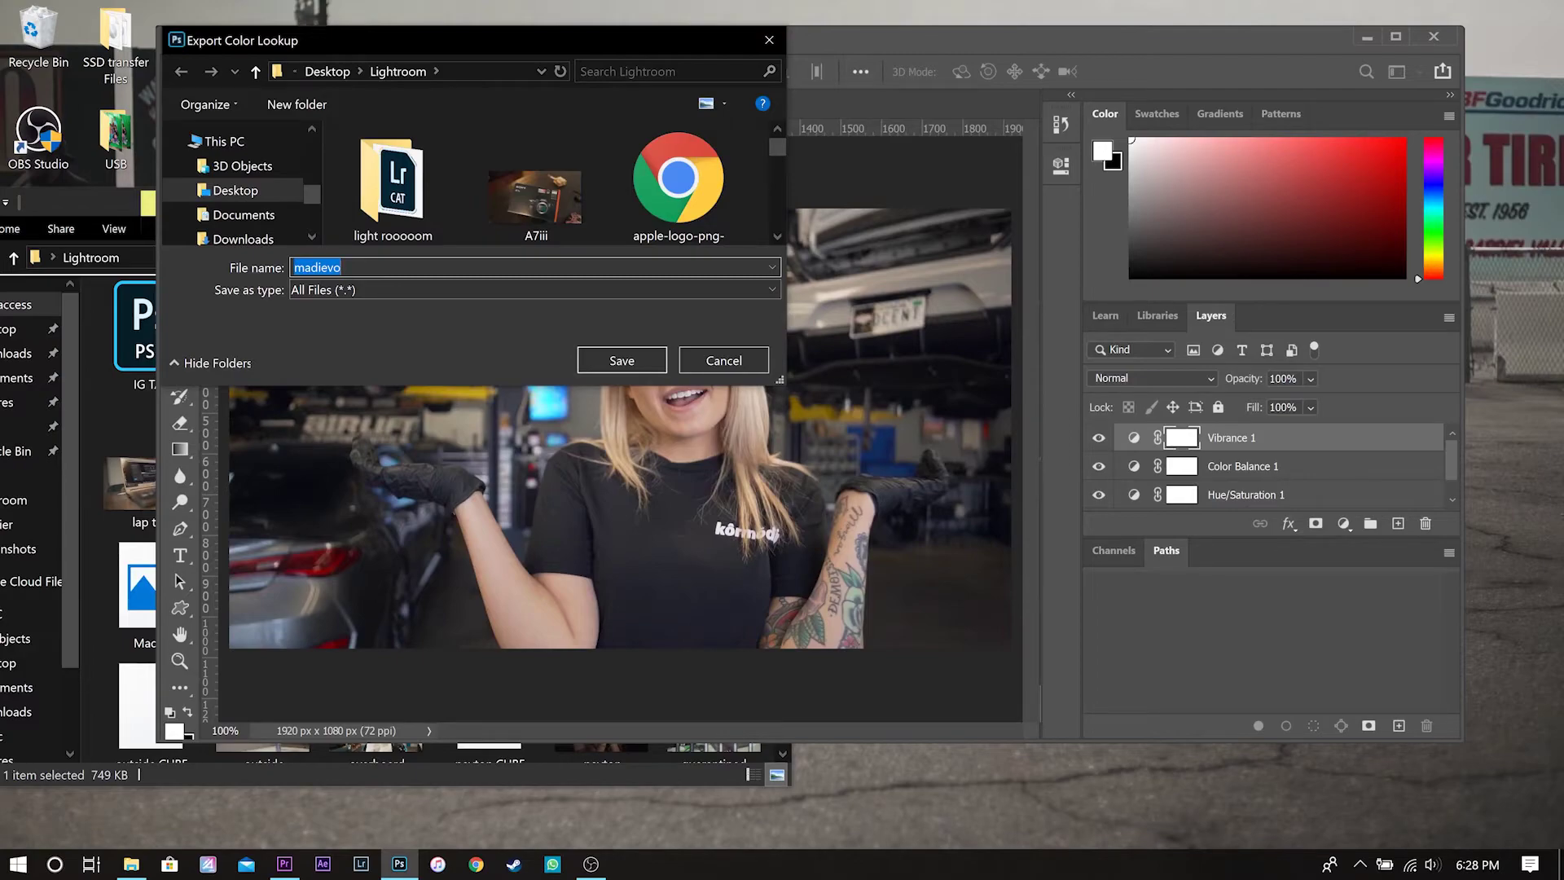
pyautogui.click(637, 359)
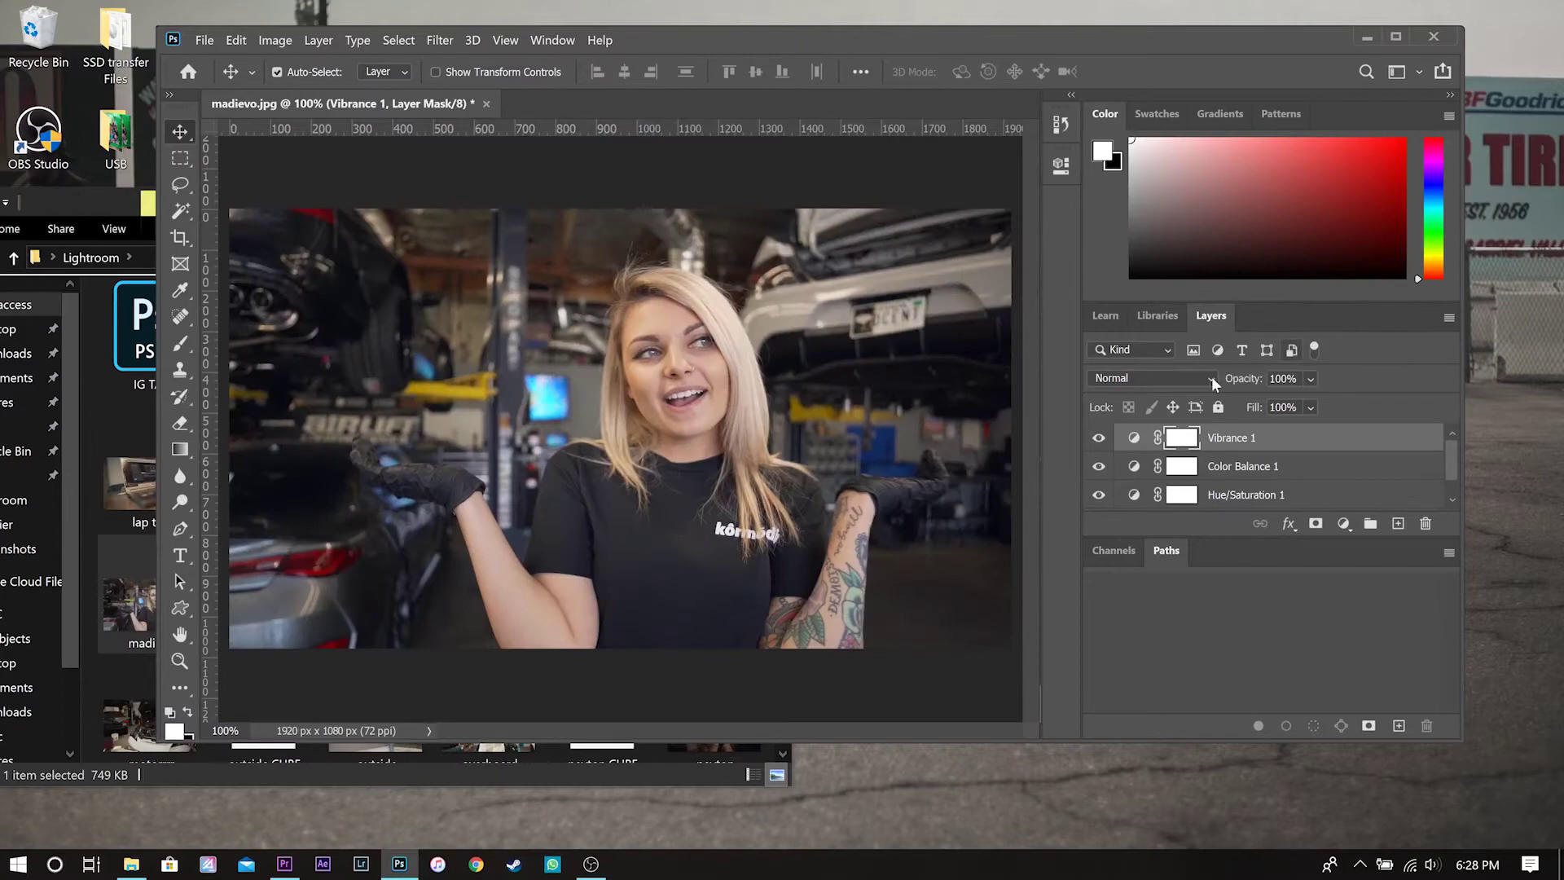
# Step: Back in Premiere, load madievo.CUBE from the Lightroom folder as the Lumetri Creative Look
pyautogui.click(1366, 41)
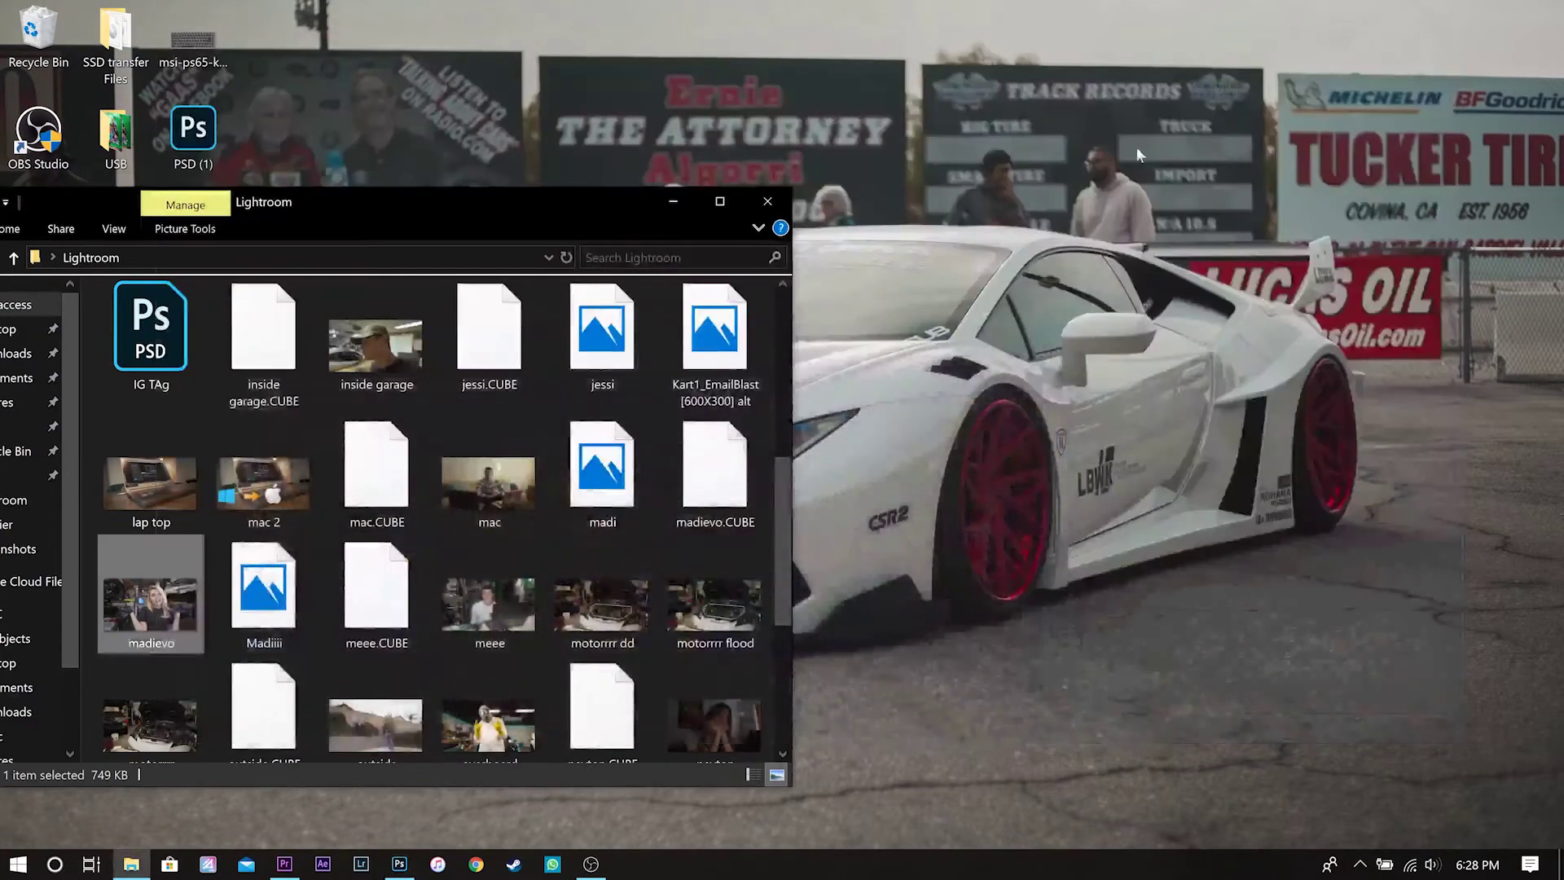
pyautogui.click(294, 863)
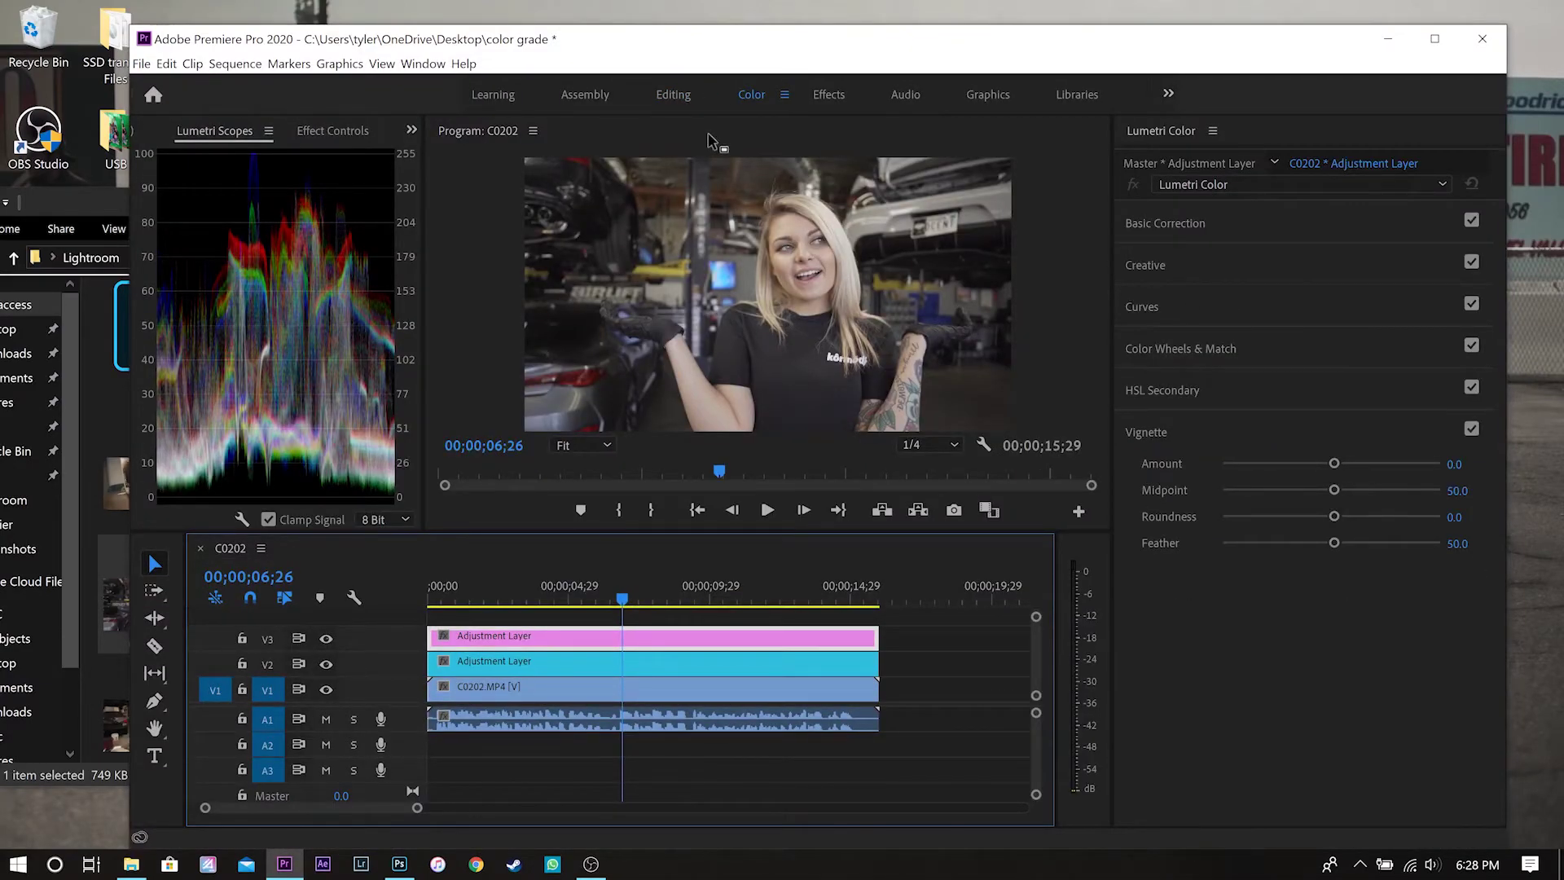
pyautogui.click(1166, 267)
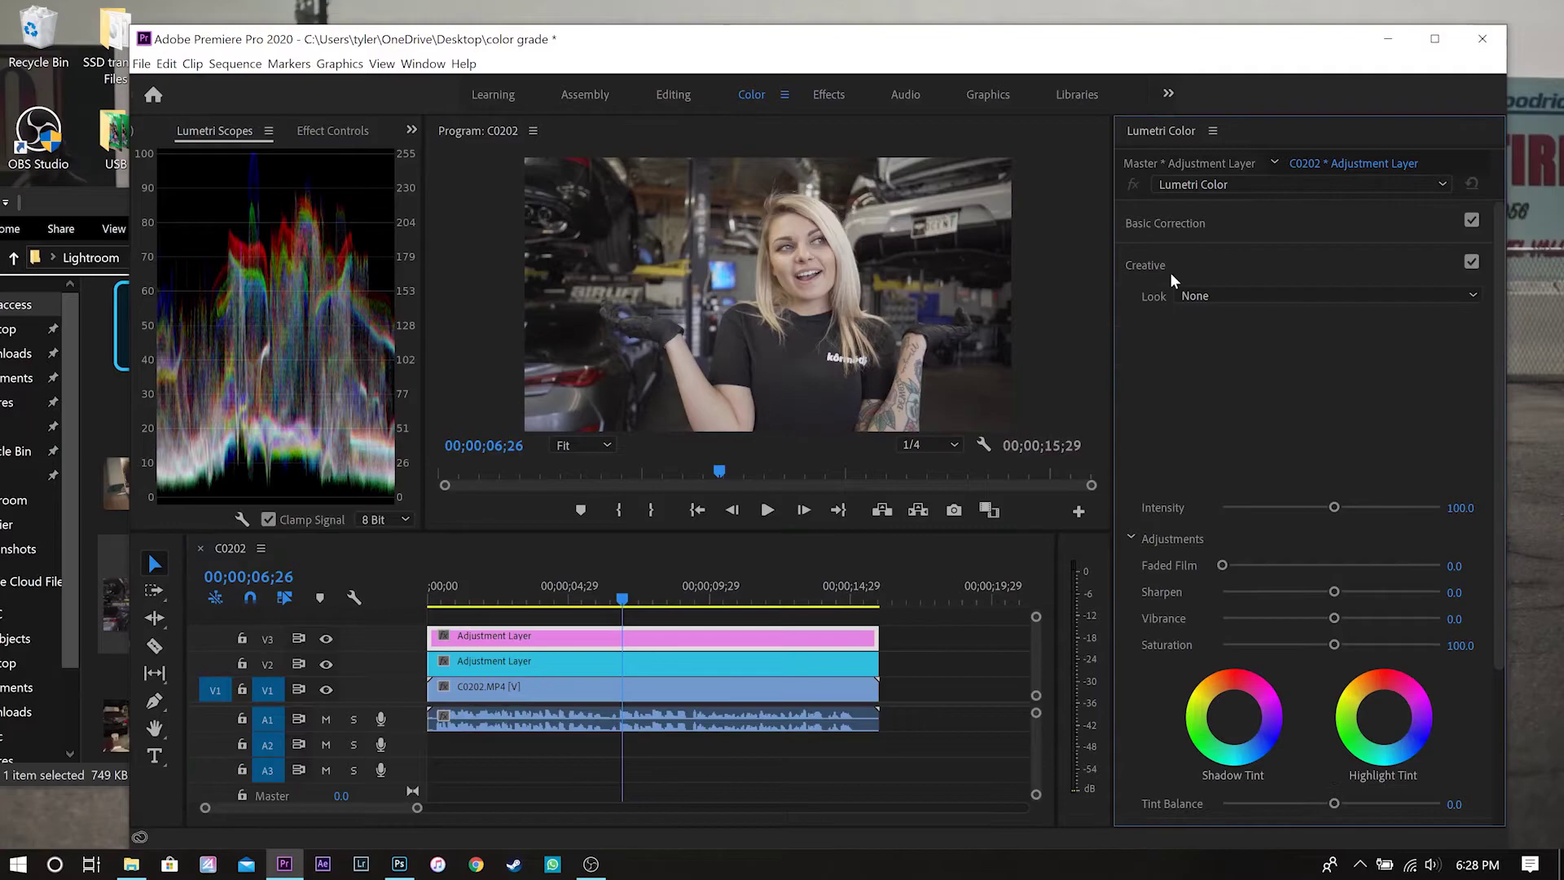
pyautogui.click(1202, 231)
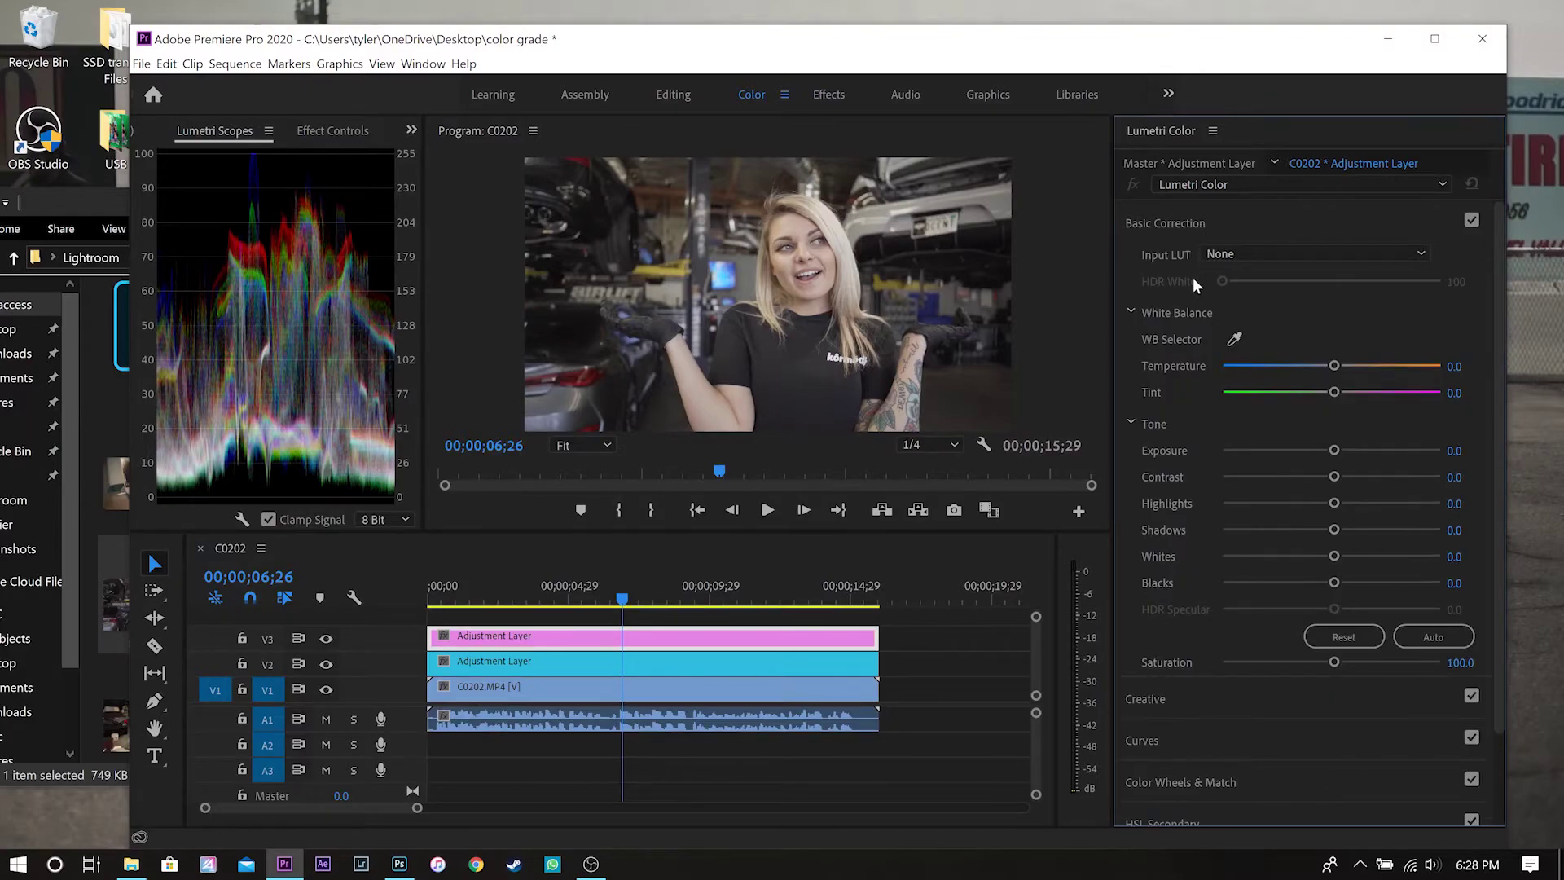
pyautogui.click(1195, 693)
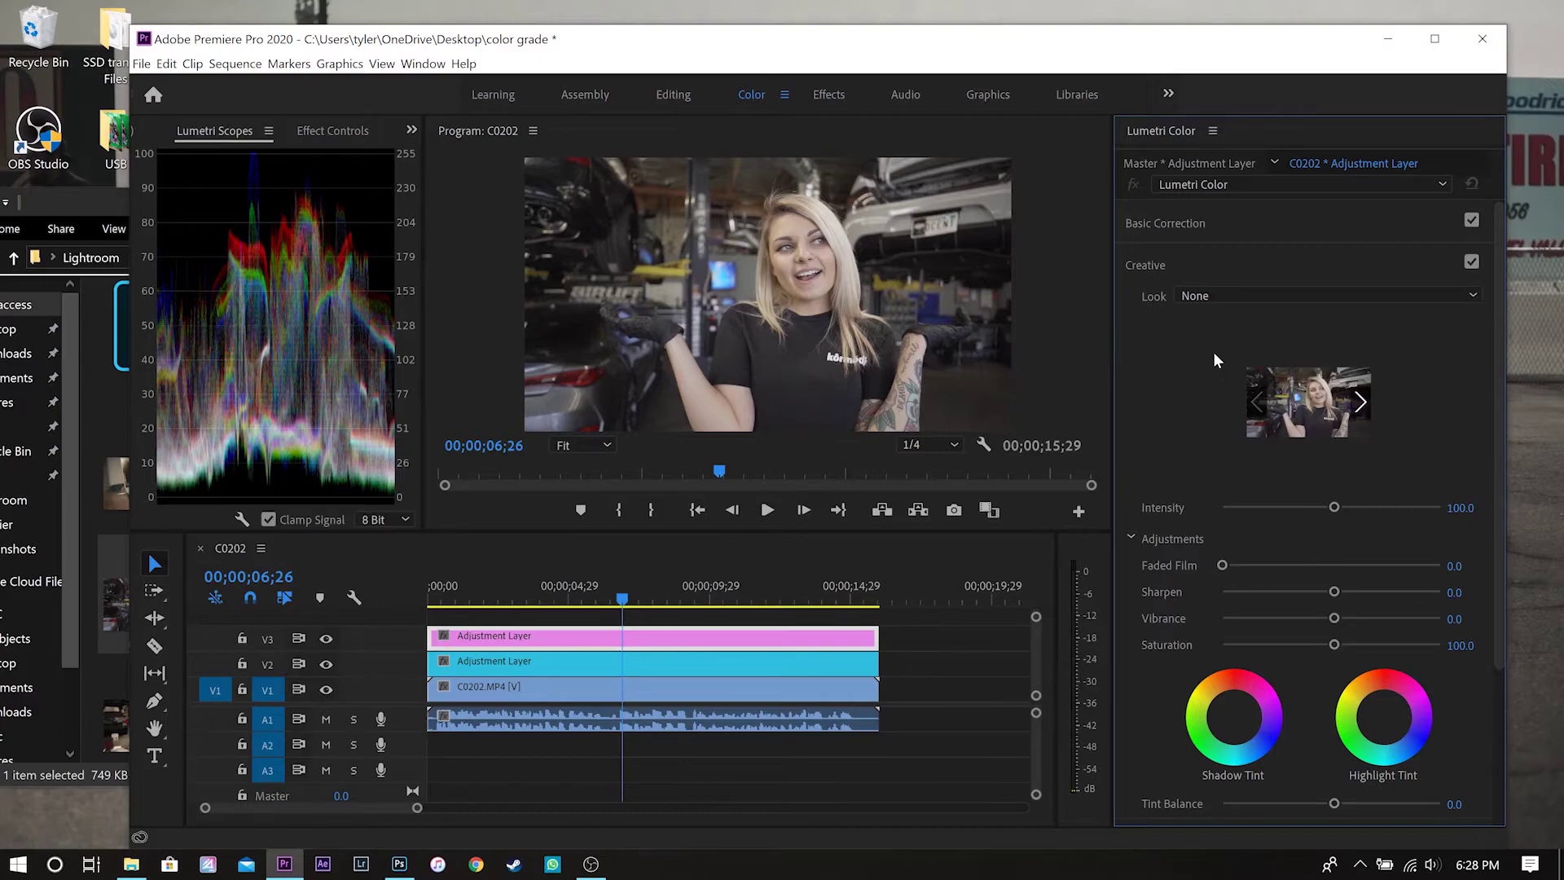
pyautogui.click(1270, 296)
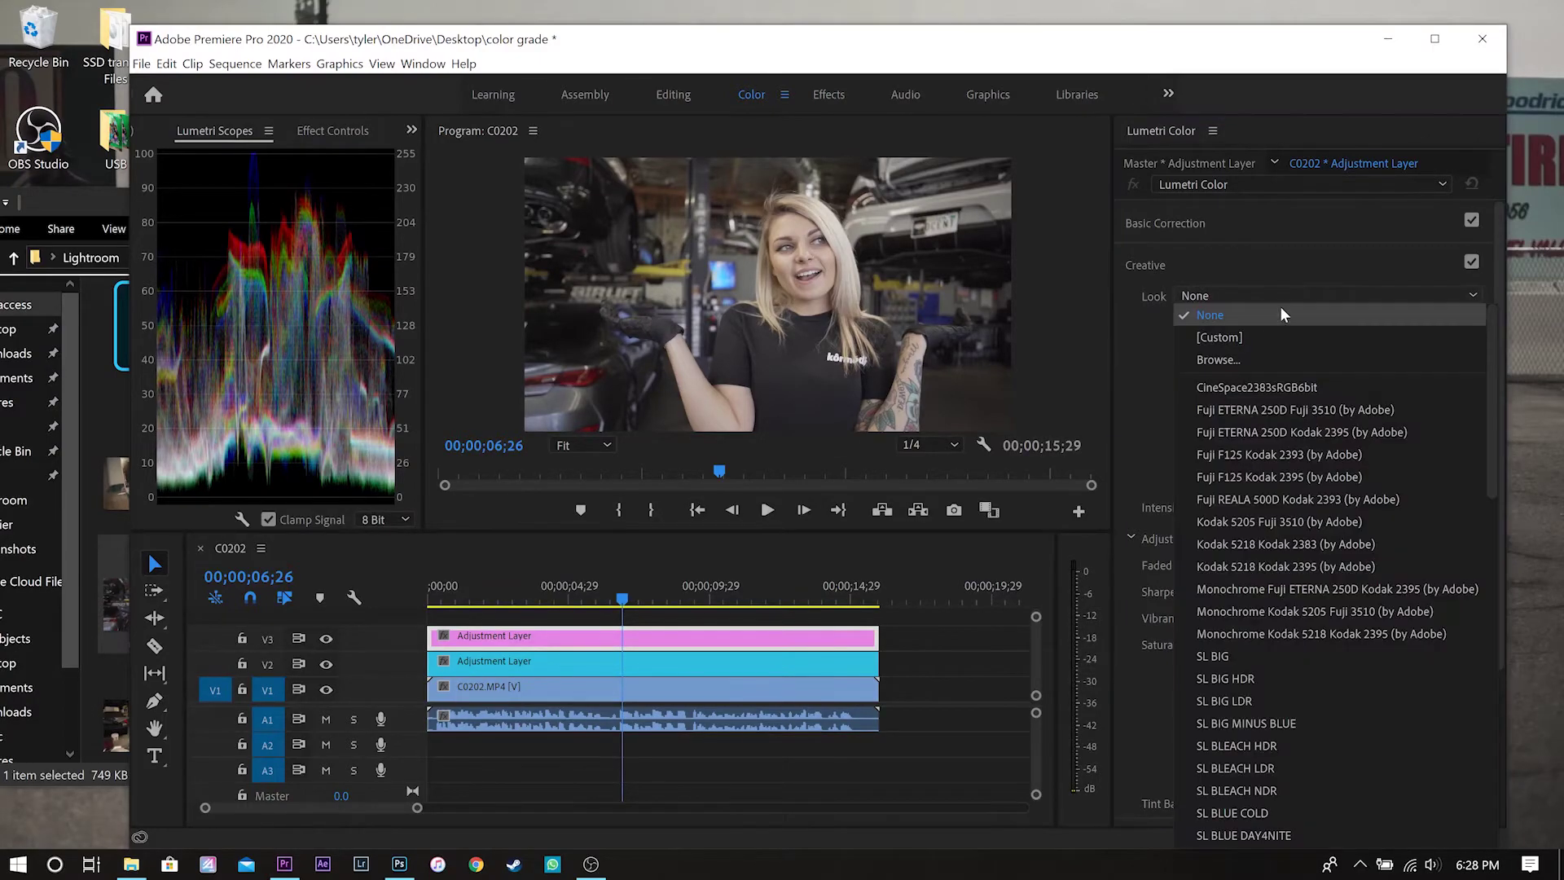
pyautogui.click(1263, 359)
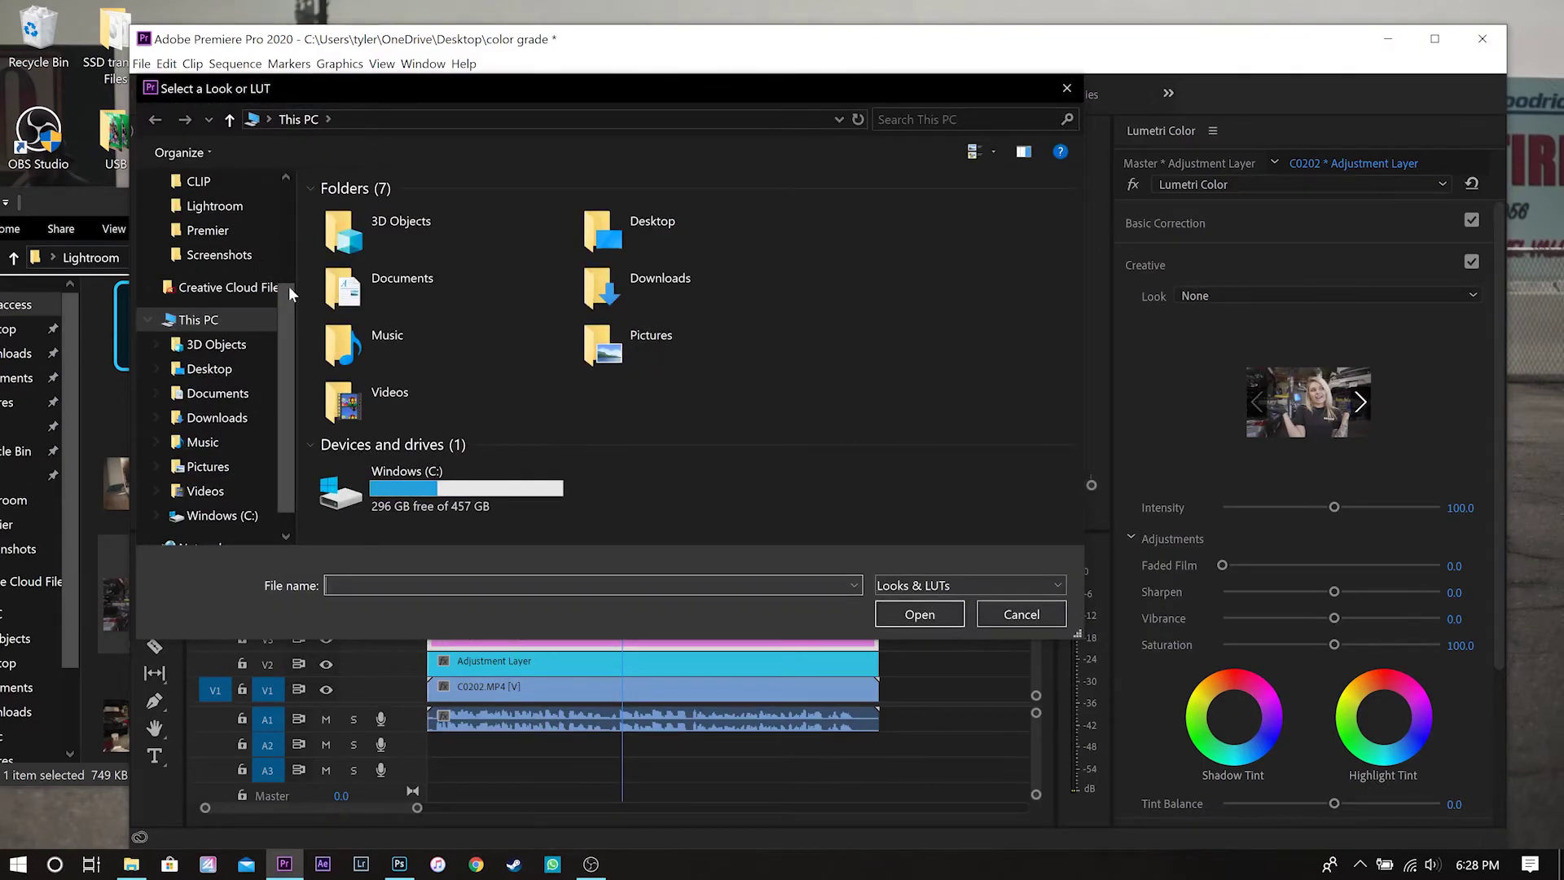
pyautogui.click(213, 205)
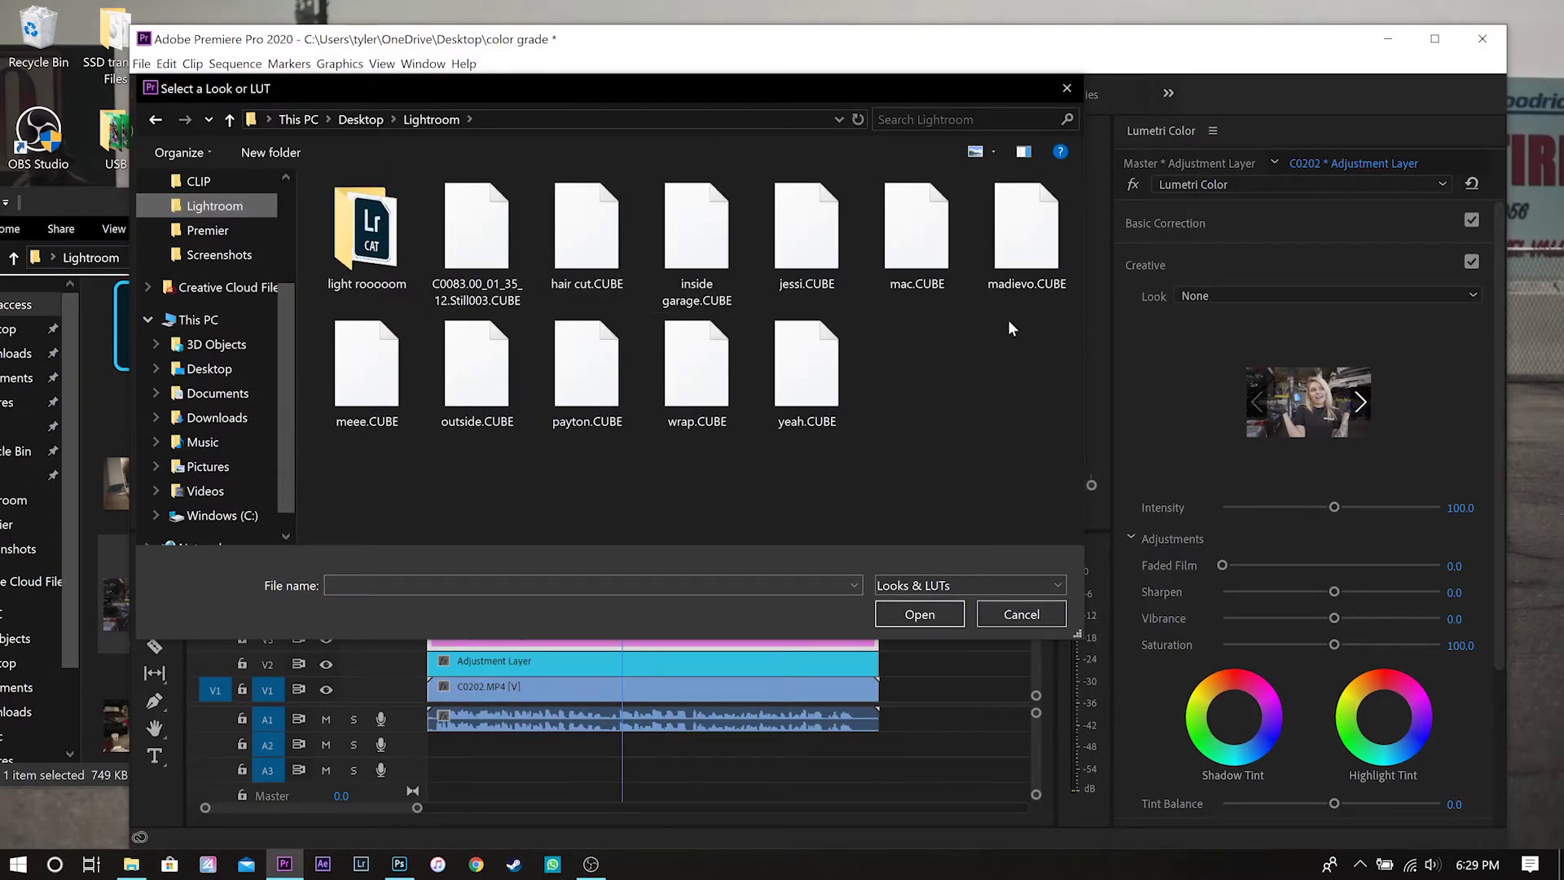
pyautogui.click(1041, 229)
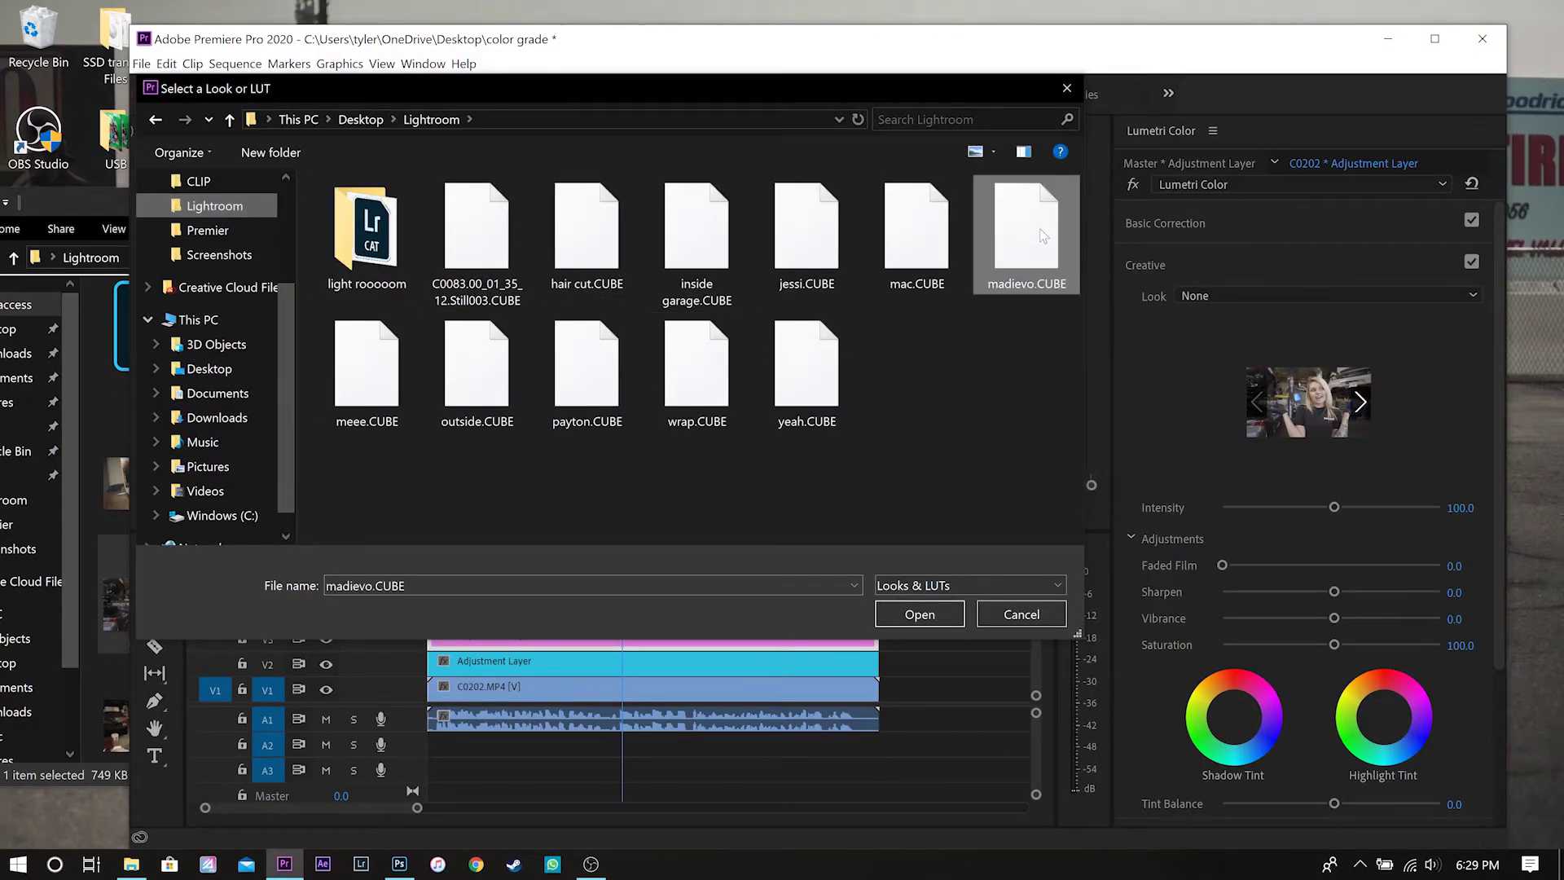
pyautogui.click(921, 614)
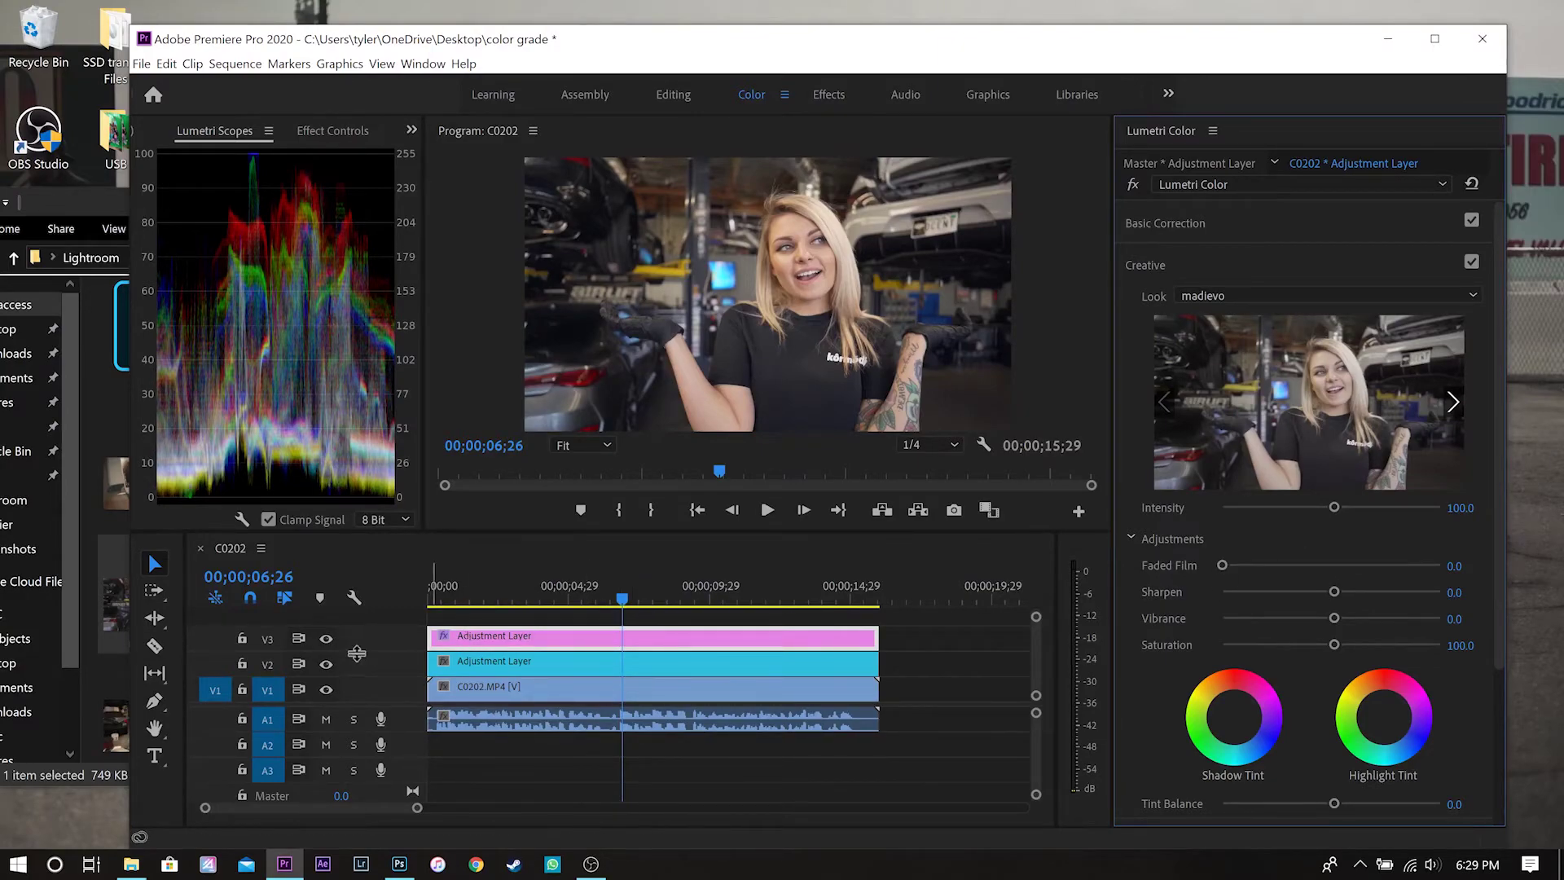
# Step: Compare the grade with the V3 layer toggled, then raise the look intensity to 139.5
pyautogui.click(326, 639)
pyautogui.click(326, 639)
pyautogui.click(327, 640)
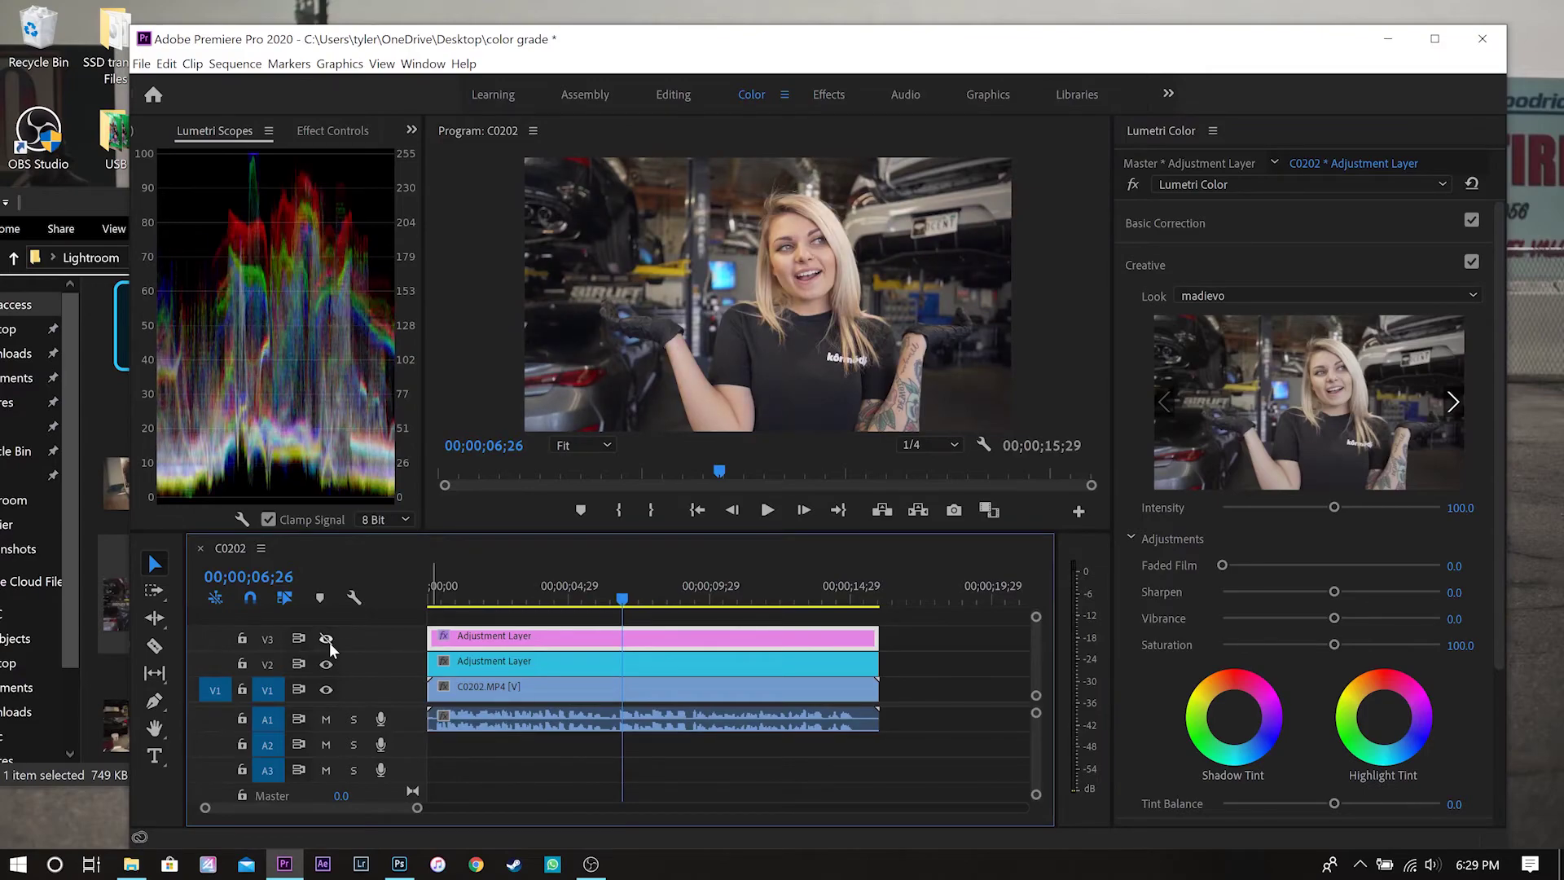
pyautogui.click(327, 640)
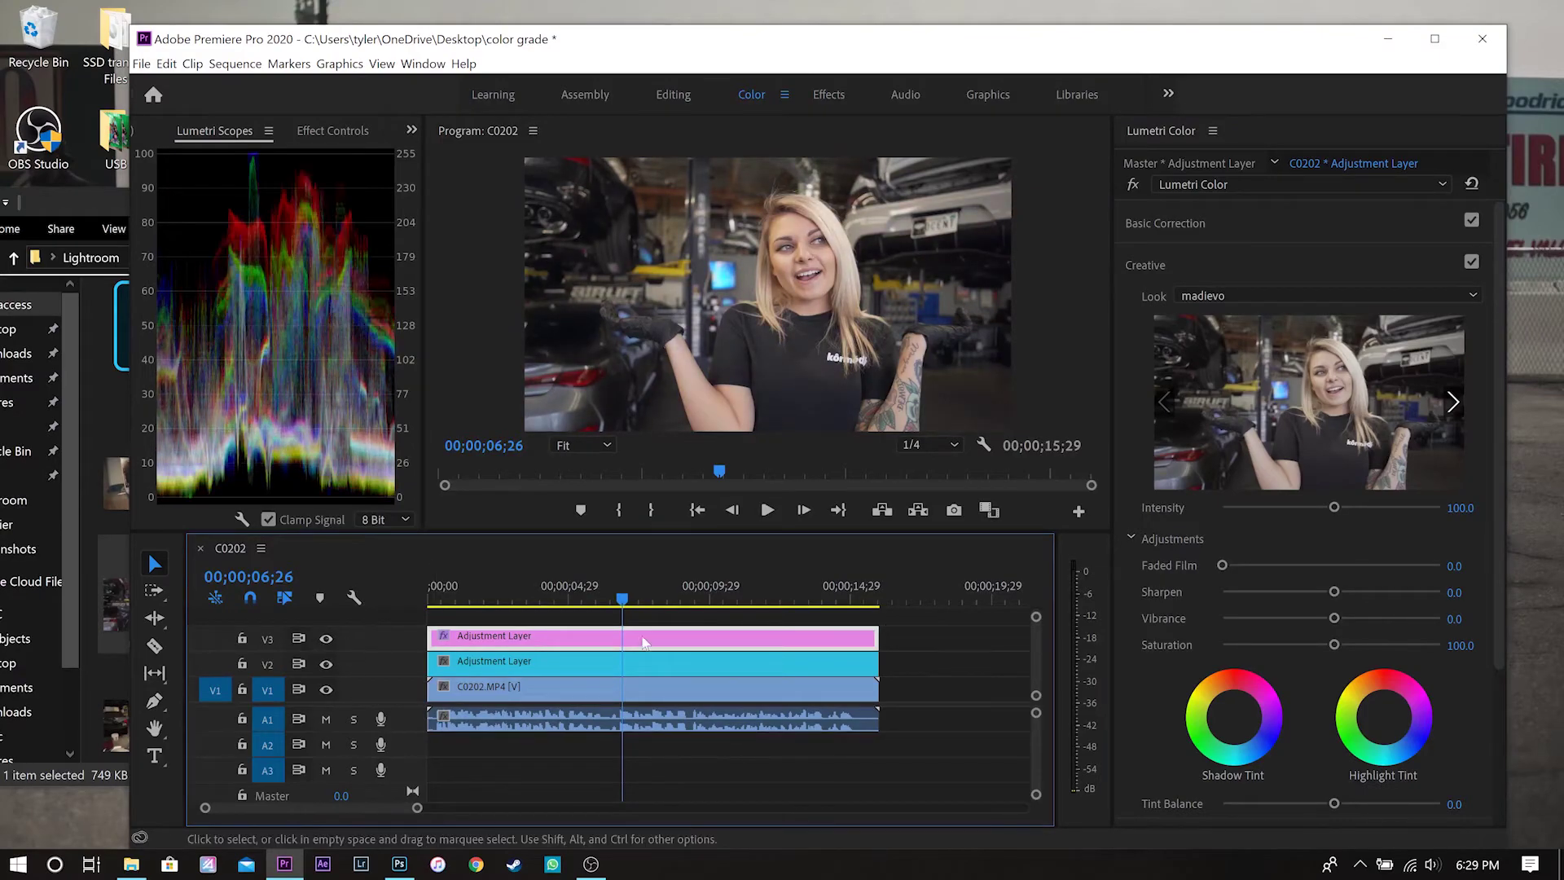
pyautogui.moveTo(1334, 506); pyautogui.dragTo(1275, 541)
# Step: Bend the master RGB curve into an S-curve for extra contrast
pyautogui.scroll(-5, 1268, 745)
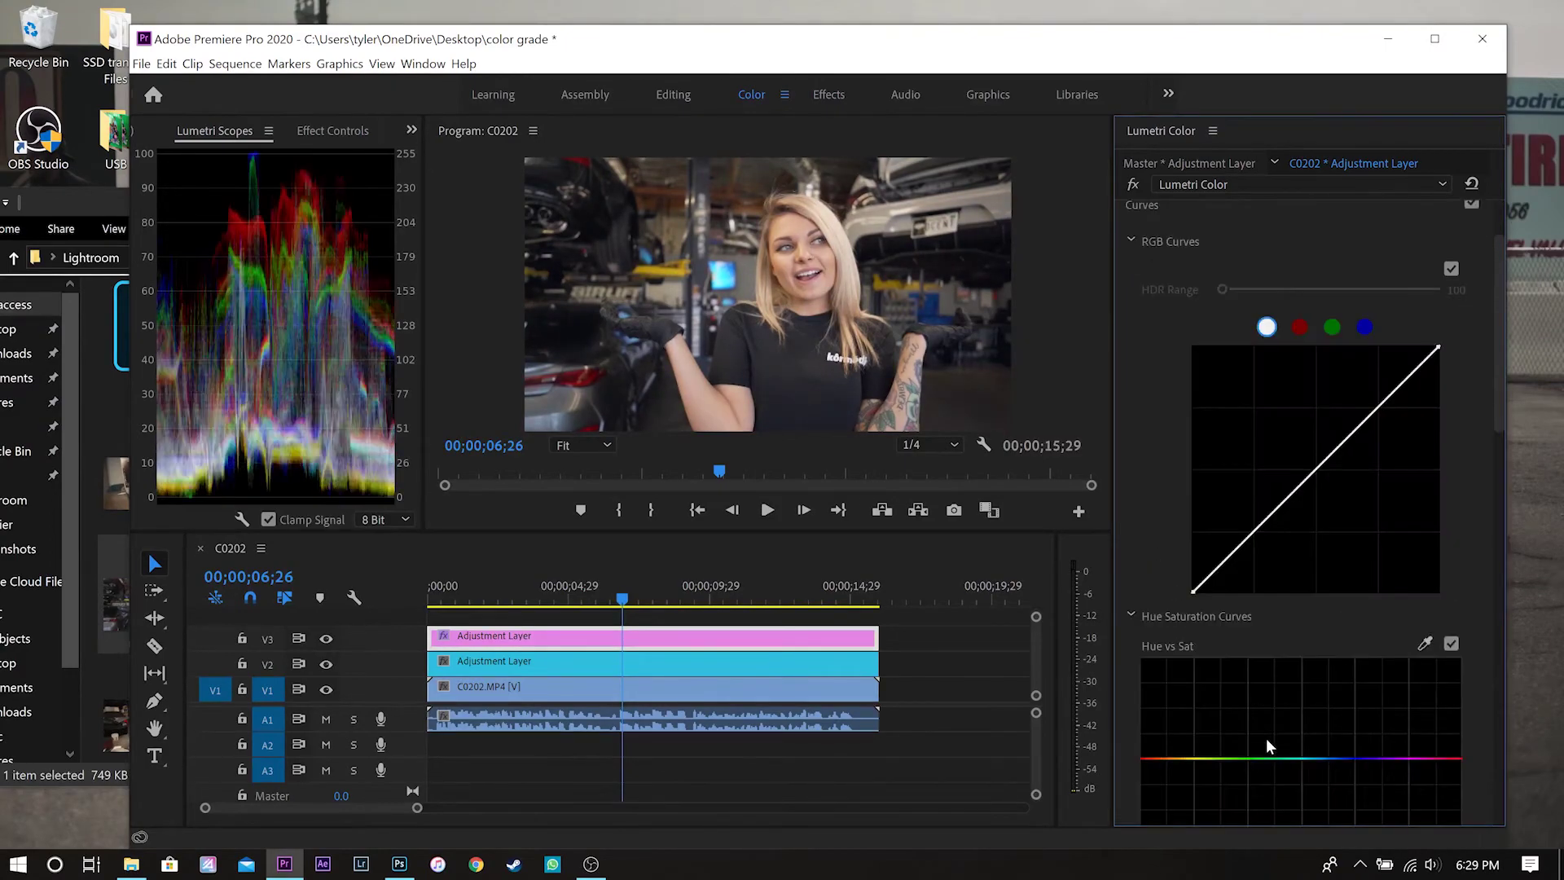
pyautogui.click(1395, 397)
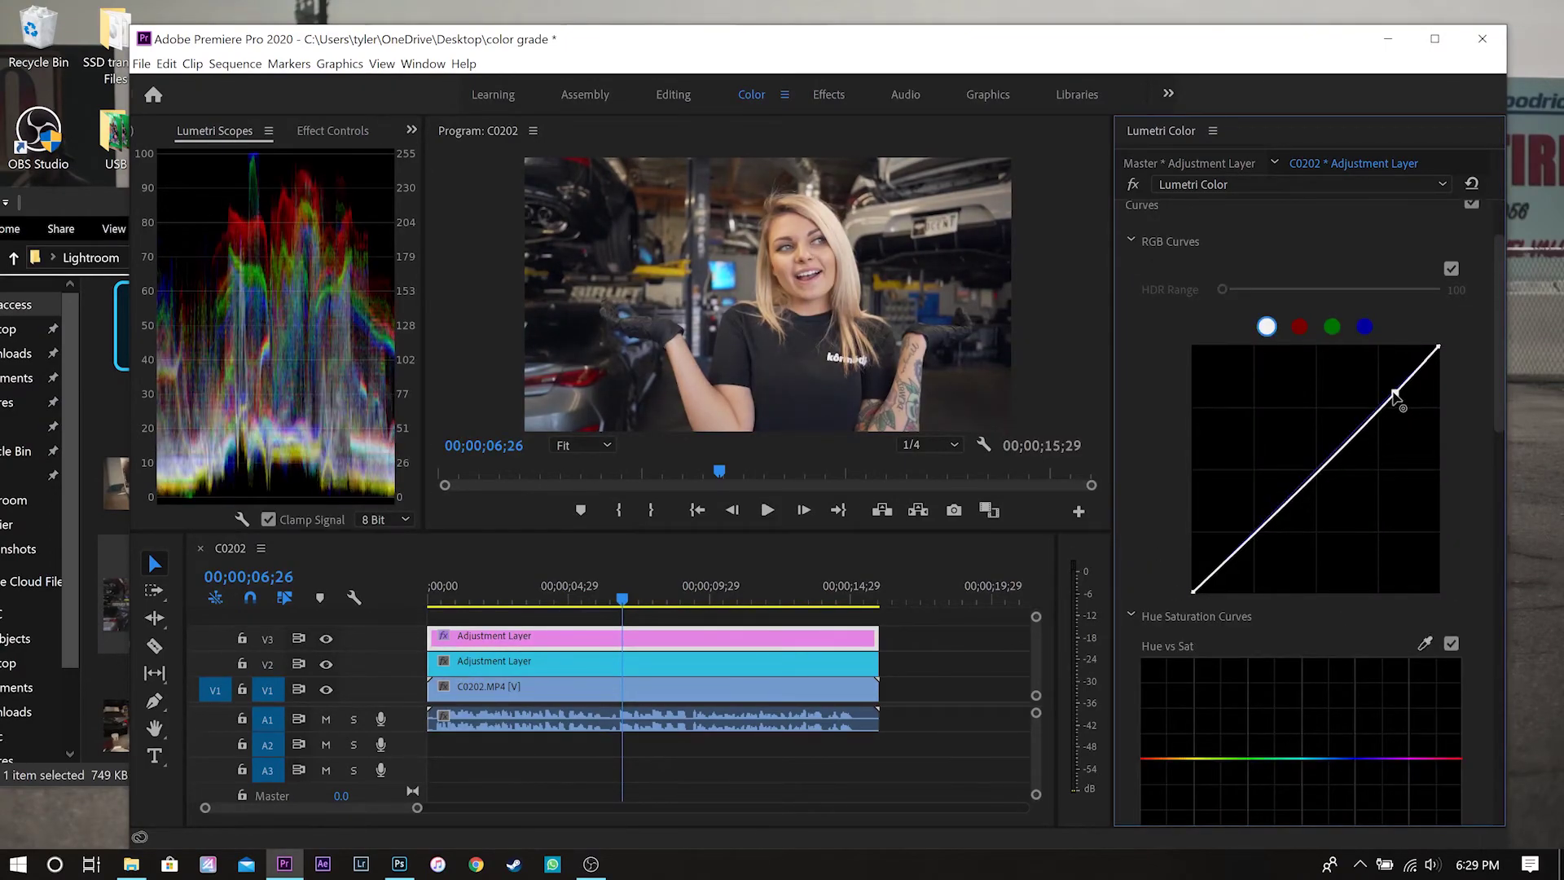
pyautogui.moveTo(1395, 397); pyautogui.dragTo(1394, 388)
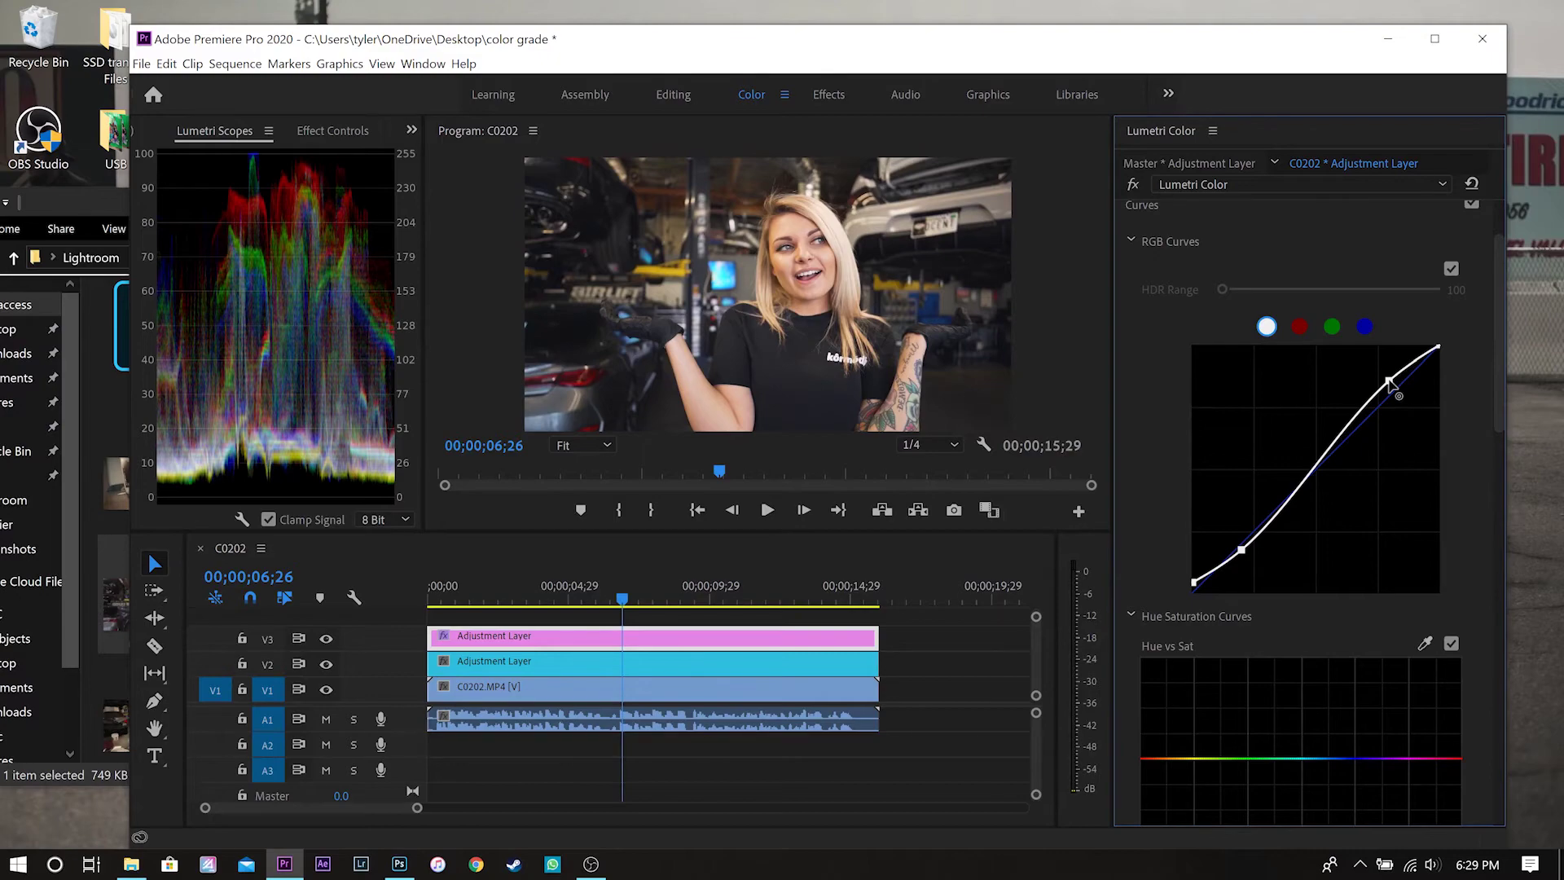